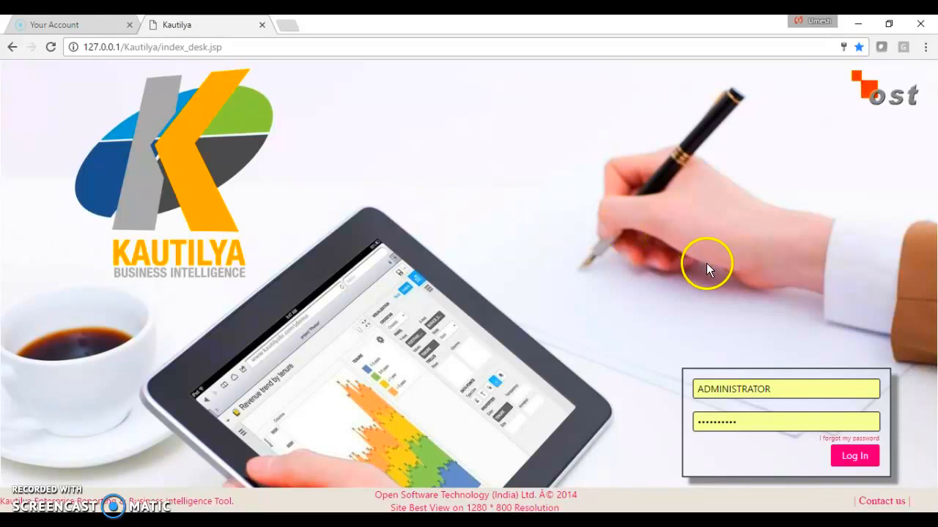
- Log in with the prefilled administrator account and begin the search query with "show me my" REVENUE
{"action": "left_click", "coordinate": [854, 456]}
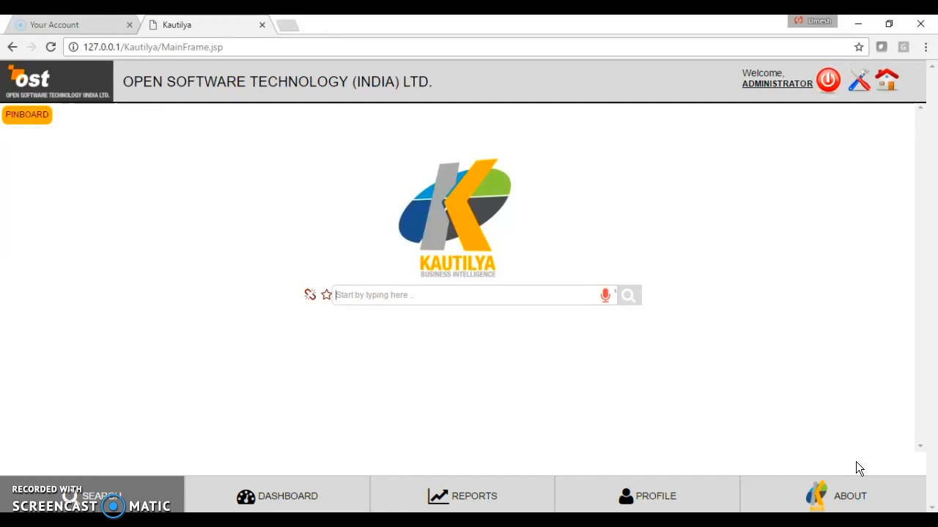
{"action": "left_click", "coordinate": [420, 298]}
{"action": "type", "text": "show"}
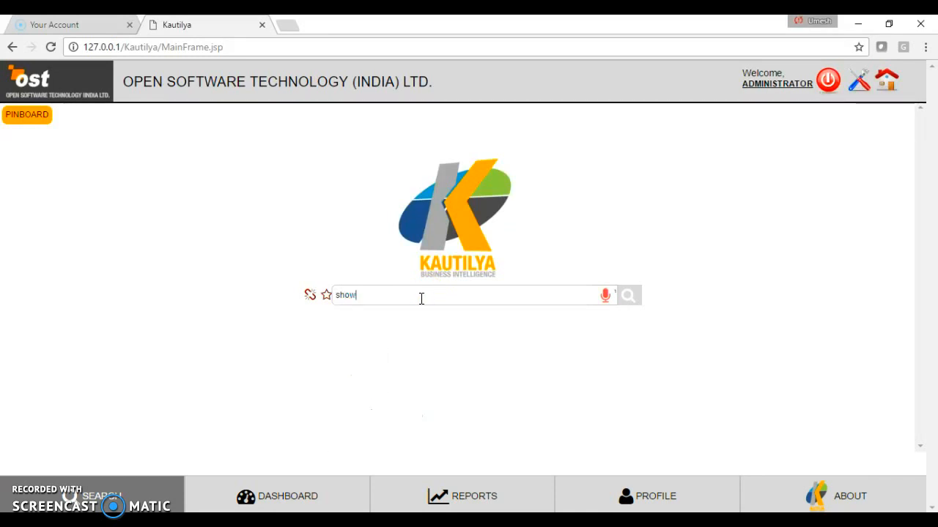
{"action": "type", "text": " m"}
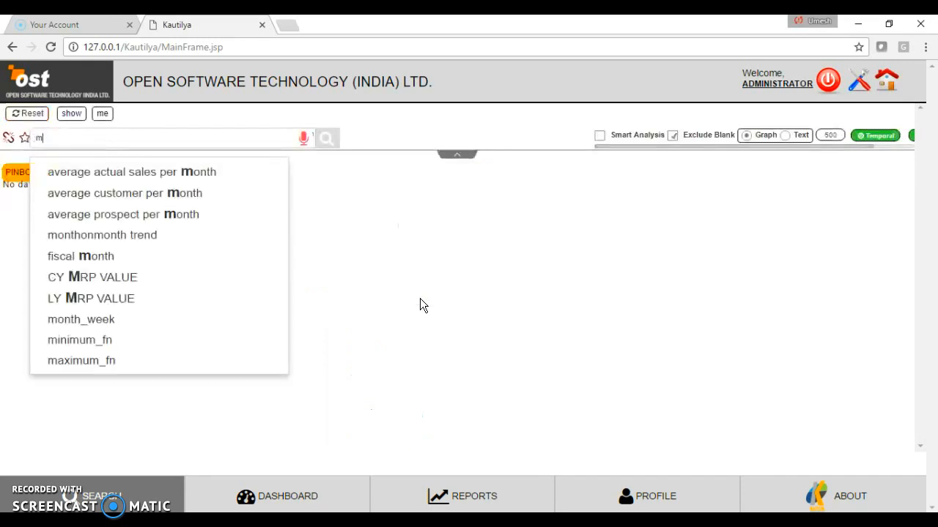
{"action": "type", "text": "e my reve"}
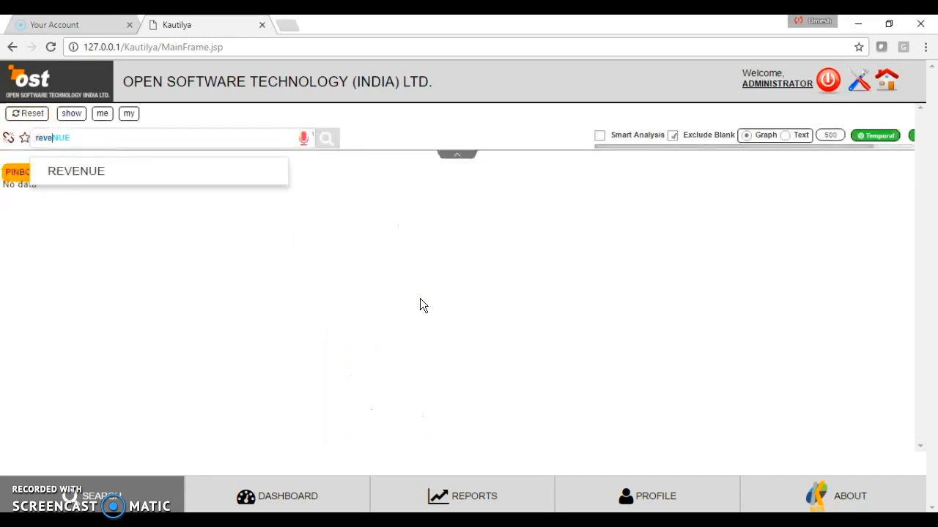
{"action": "key", "text": "Down"}
{"action": "key", "text": "Return"}
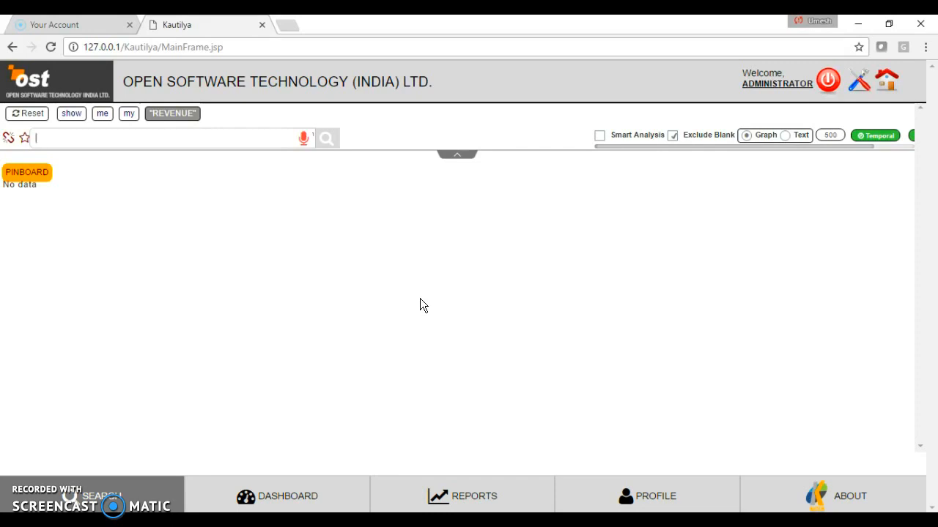
- Add WITH DISCOUNT and the totaleye keyword to the query to get the overall totals
{"action": "type", "text": "wit"}
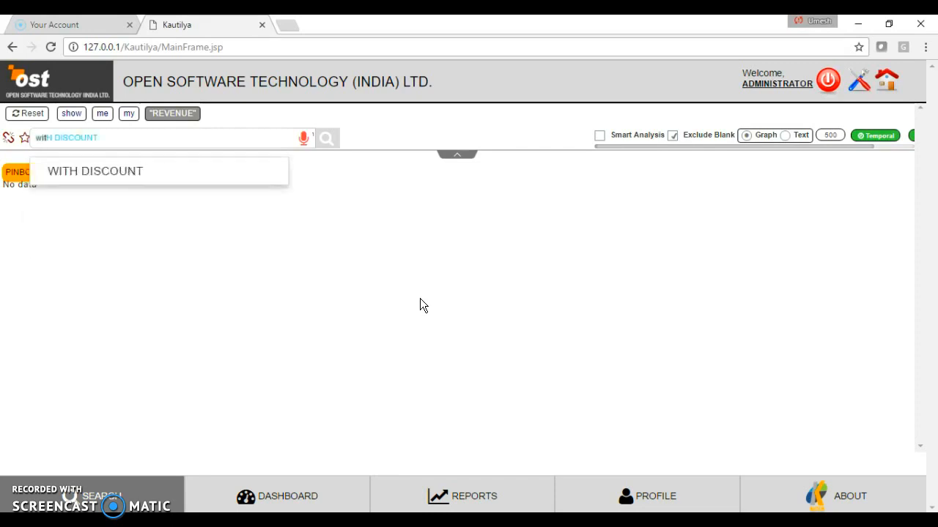
{"action": "key", "text": "Down"}
{"action": "key", "text": "Return"}
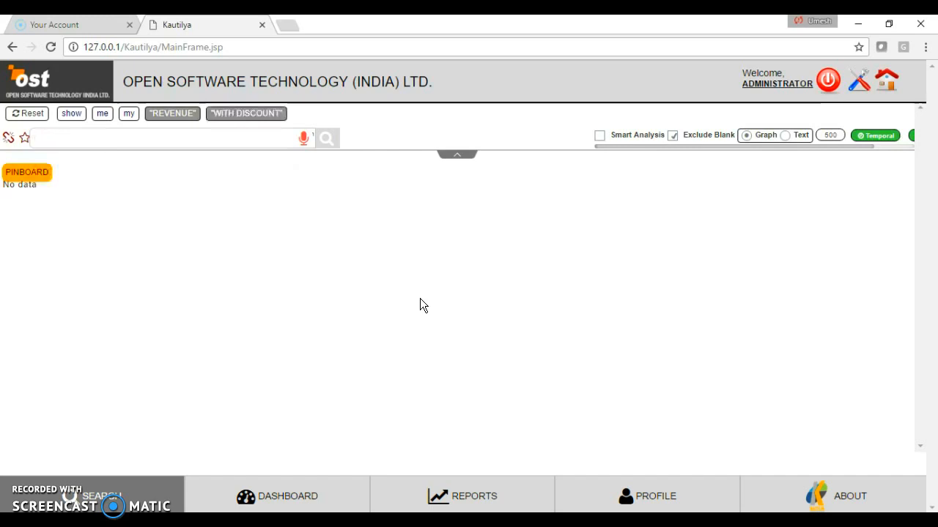
{"action": "type", "text": "to"}
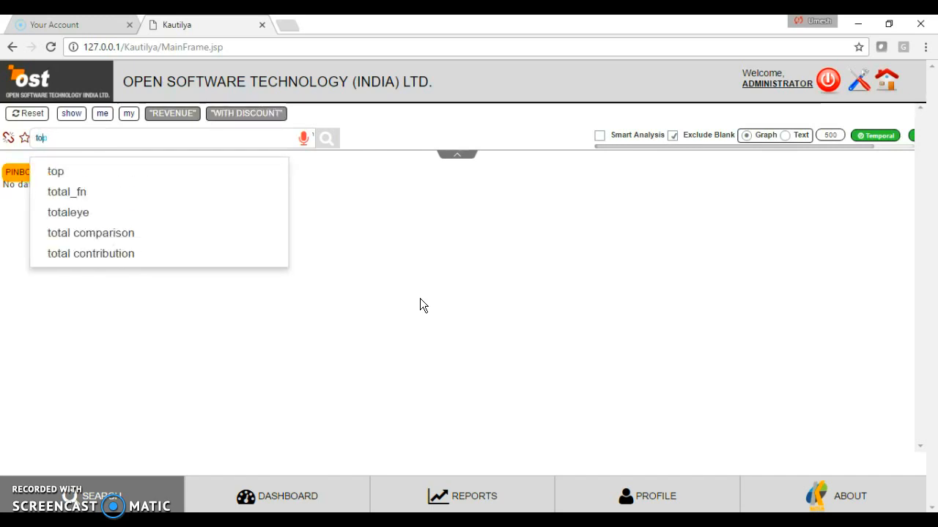
{"action": "type", "text": "t"}
{"action": "key", "text": "Down"}
{"action": "key", "text": "Down"}
{"action": "key", "text": "Return"}
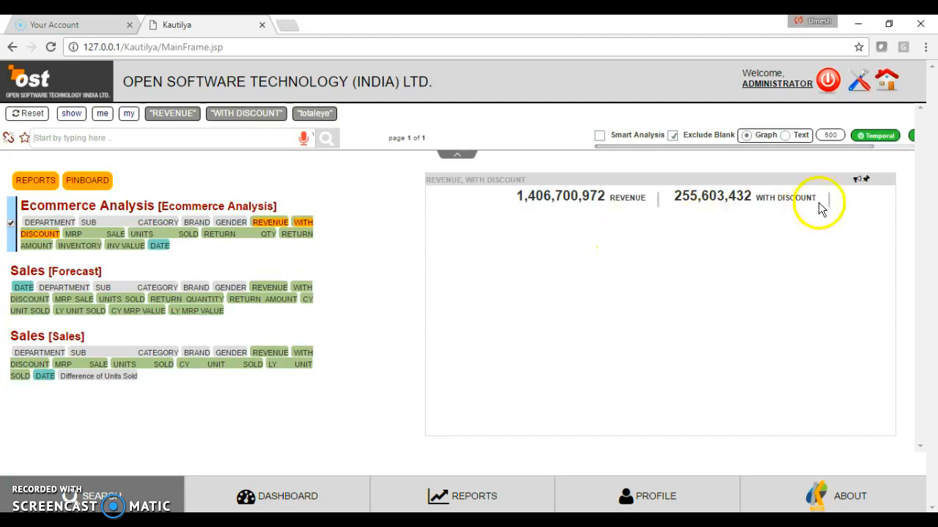
- Pin the revenue and discount totals to the iDashboard and return to the Kautilya search page
{"action": "left_click", "coordinate": [866, 181]}
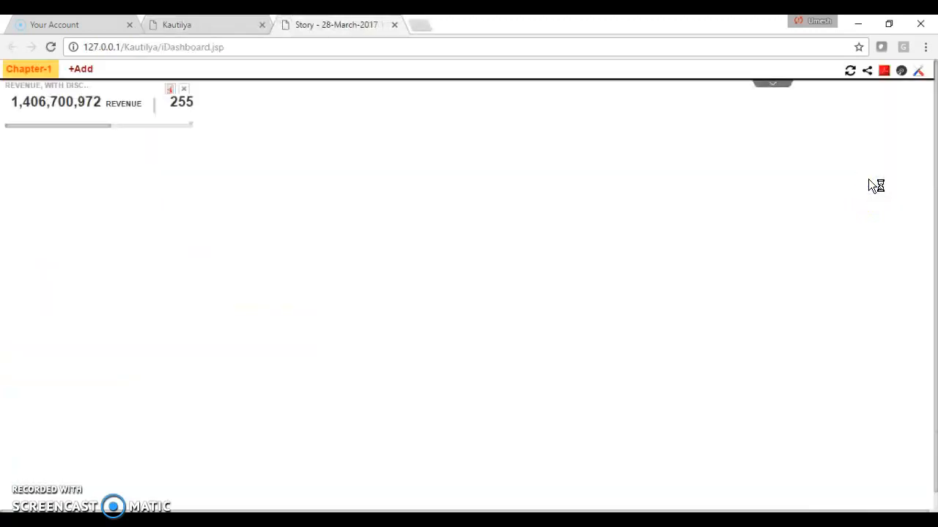
{"action": "left_click", "coordinate": [471, 113]}
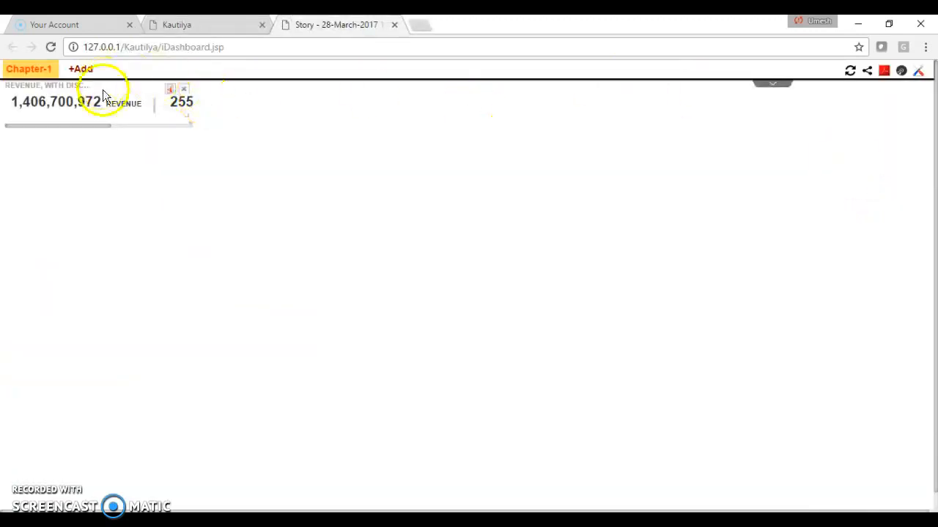
{"action": "left_click", "coordinate": [177, 28]}
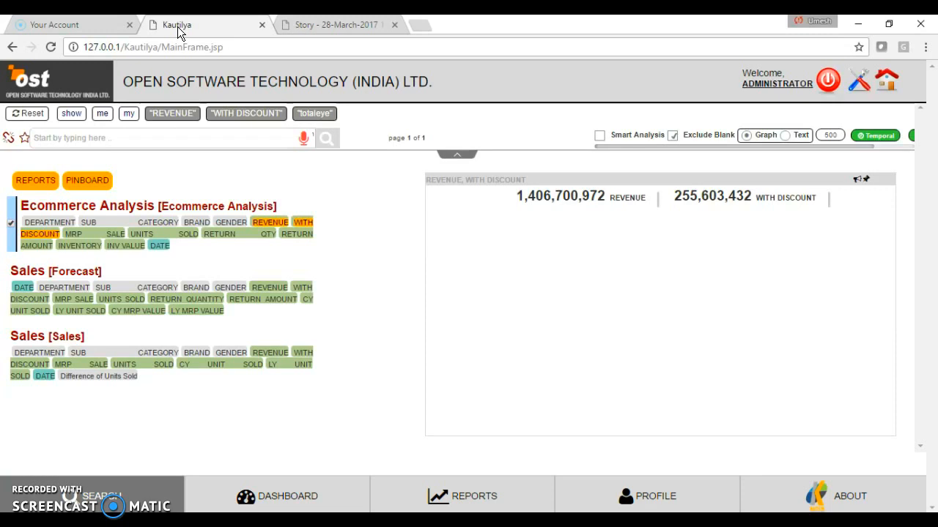
- Remove WITH DISCOUNT, totaleye and REVENUE from the query, keeping "show me my"
{"action": "left_click", "coordinate": [253, 112]}
{"action": "right_click", "coordinate": [252, 115]}
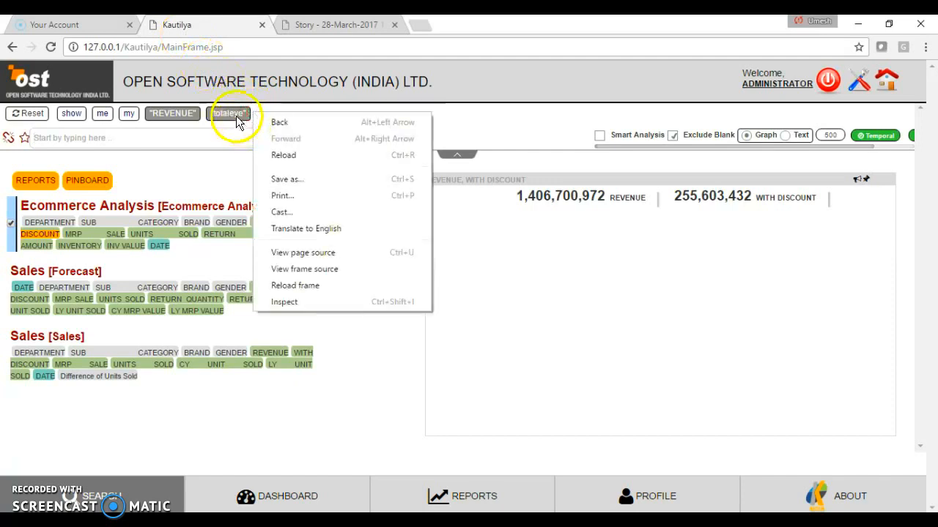
{"action": "left_click", "coordinate": [233, 114]}
{"action": "left_click", "coordinate": [158, 114]}
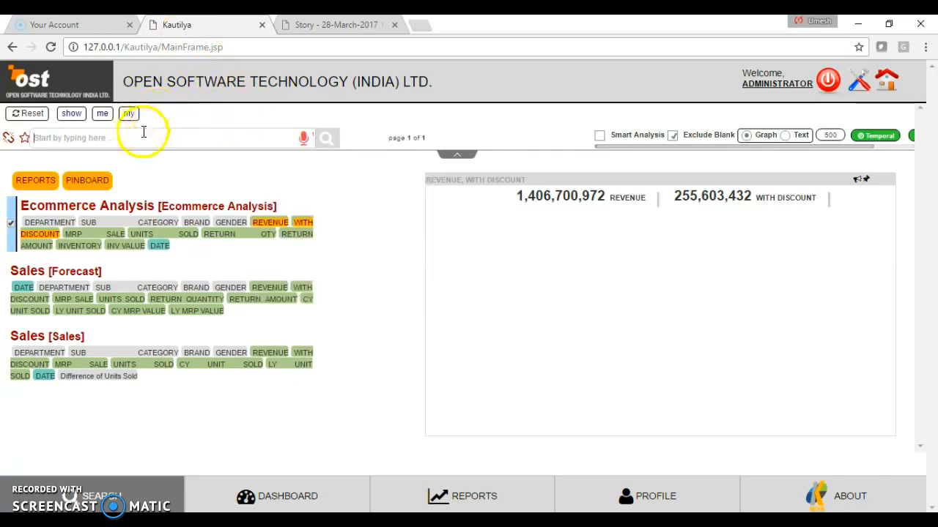
- Add the keywords daily and units sold after "show me my" in the query
{"action": "left_click", "coordinate": [145, 137]}
{"action": "type", "text": "daily"}
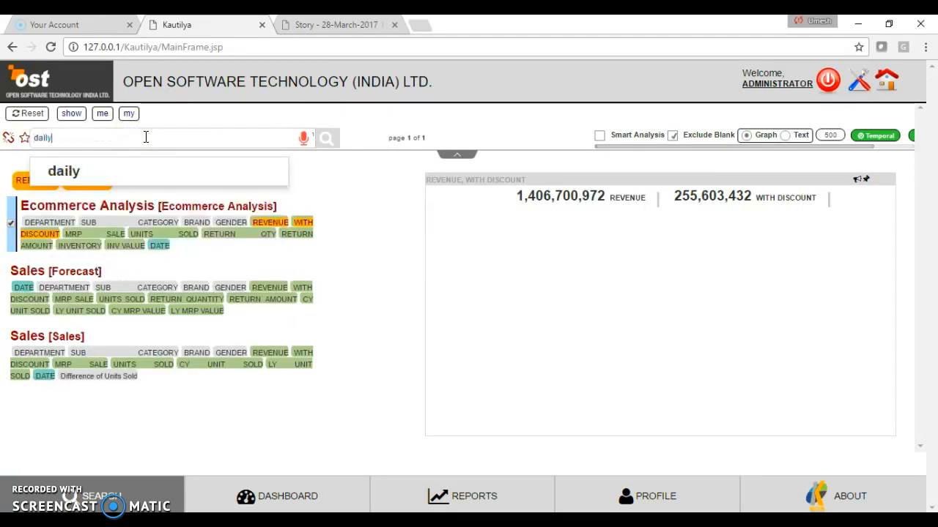
{"action": "key", "text": "Return"}
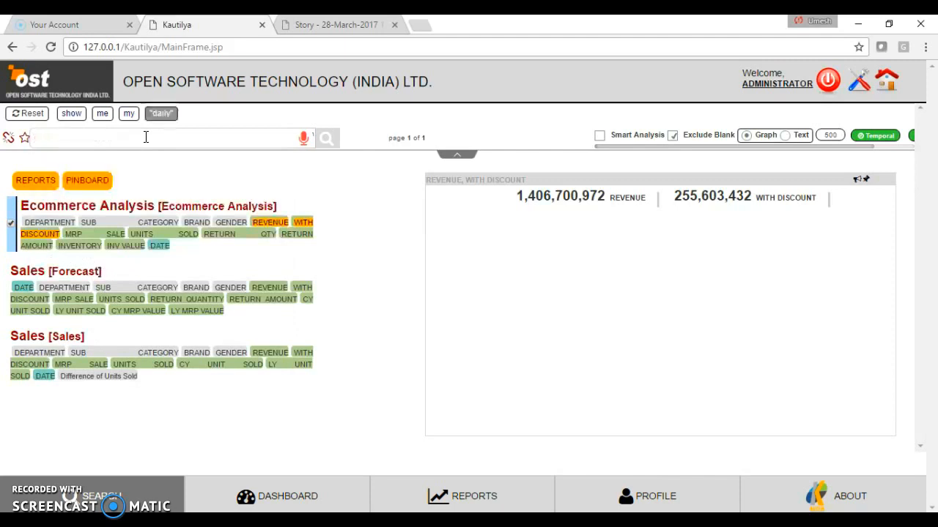
{"action": "type", "text": "units sold"}
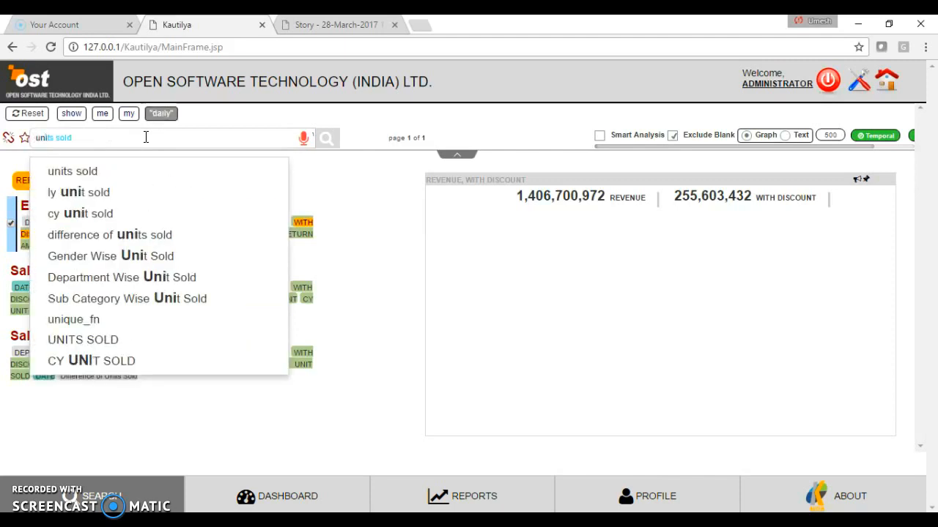
{"action": "key", "text": "Return"}
- Restrict the query with "for last year" and pin the resulting daily units sold chart to the iDashboard
{"action": "type", "text": "for"}
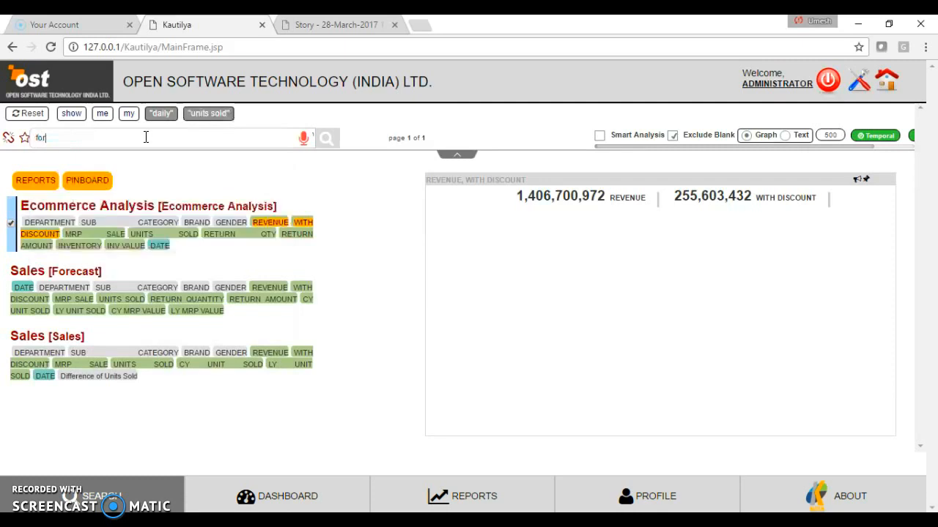
{"action": "key", "text": "Return"}
{"action": "type", "text": "last"}
{"action": "key", "text": "Return"}
{"action": "type", "text": "year"}
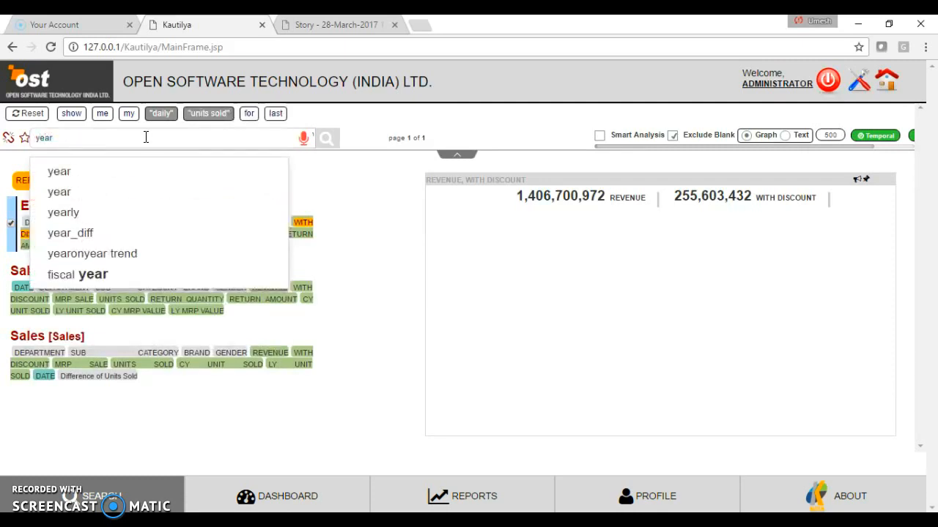
{"action": "key", "text": "Return"}
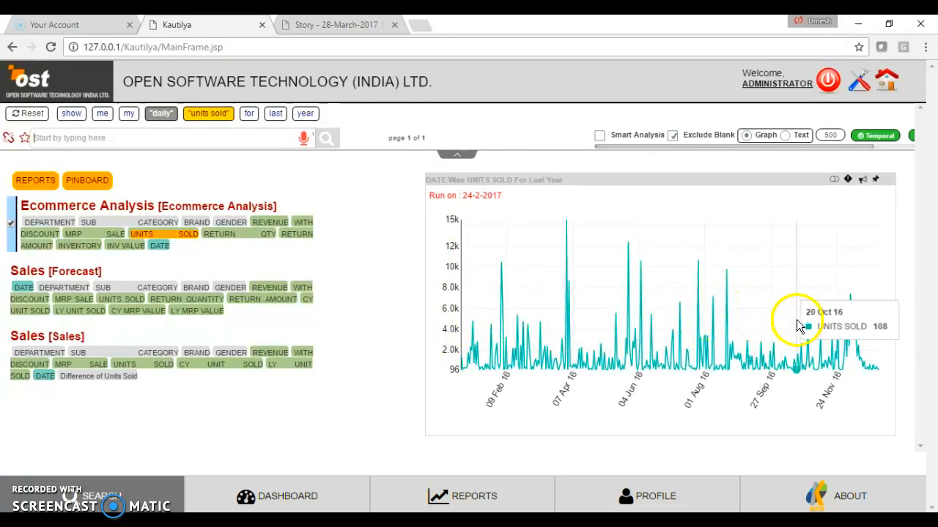
{"action": "left_click", "coordinate": [876, 181]}
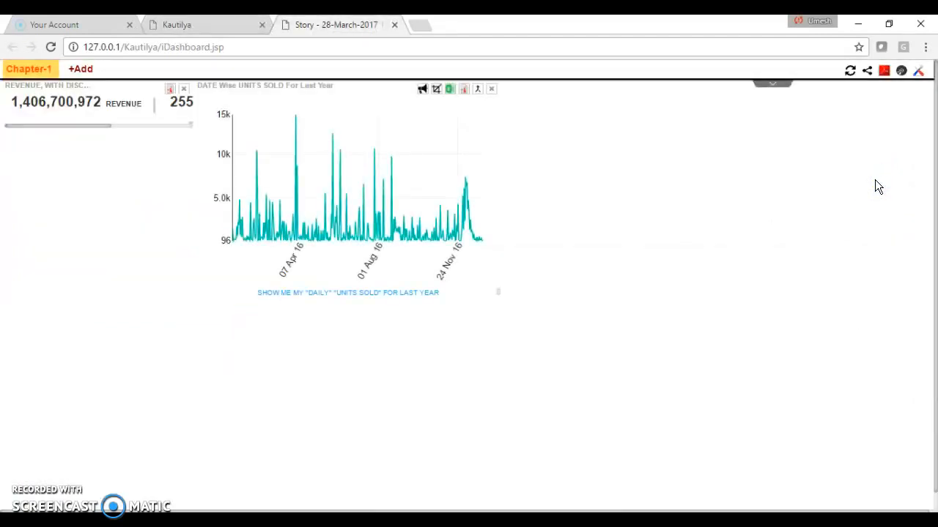
- Return to the search page and remove daily, for, last and year from the query, keeping units sold
{"action": "left_click", "coordinate": [211, 26]}
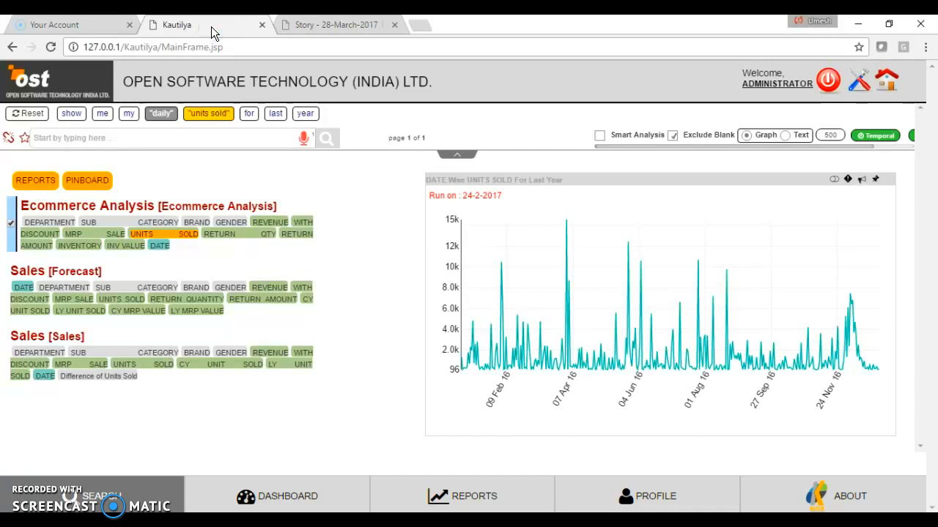
{"action": "left_click", "coordinate": [155, 114]}
{"action": "left_click", "coordinate": [234, 115]}
{"action": "left_click", "coordinate": [234, 115]}
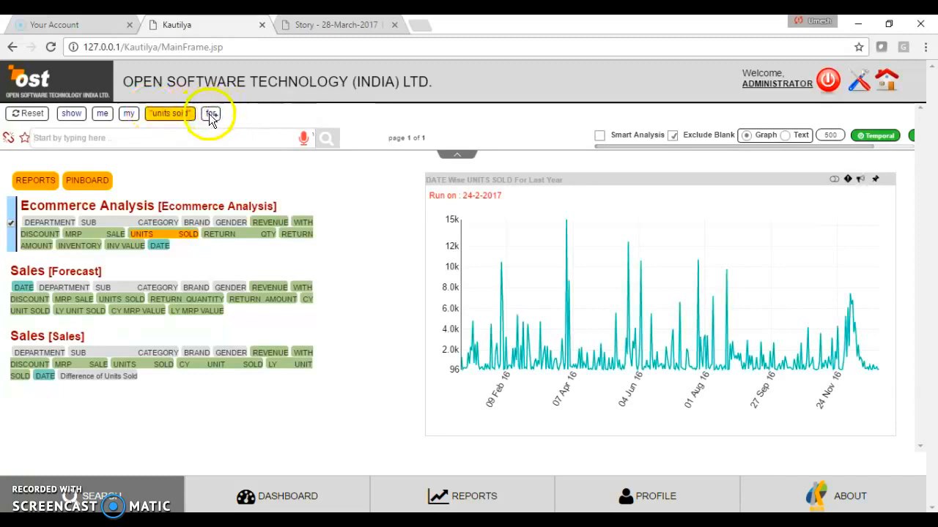
{"action": "left_click", "coordinate": [210, 115]}
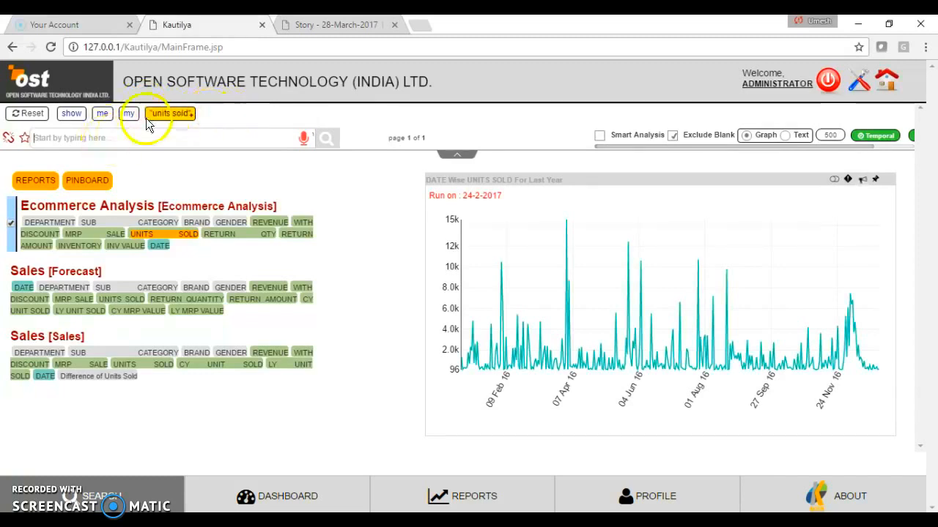
- Add the keyword monthly to the query and move it in front of units sold
{"action": "left_click", "coordinate": [135, 137]}
{"action": "type", "text": "month"}
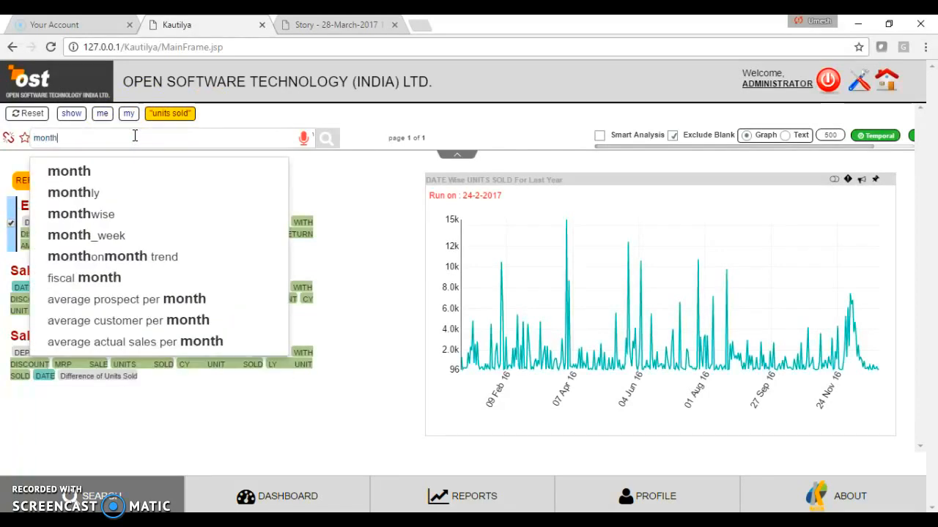
{"action": "type", "text": "ly"}
{"action": "key", "text": "Return"}
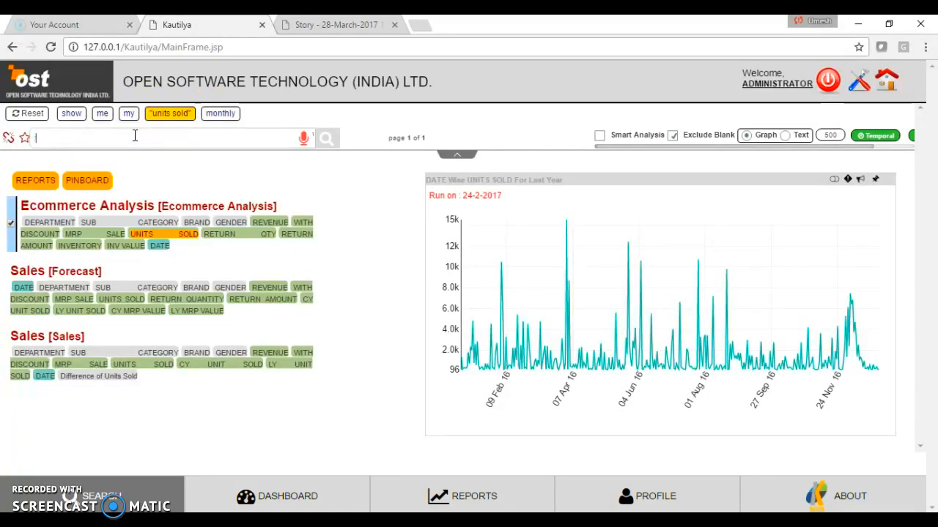
{"action": "left_click_drag", "start_coordinate": [235, 115], "coordinate": [158, 114]}
- Add the _agg keyword to the monthly units sold query and pin the resulting cumulative chart to the iDashboard
{"action": "left_click", "coordinate": [174, 136]}
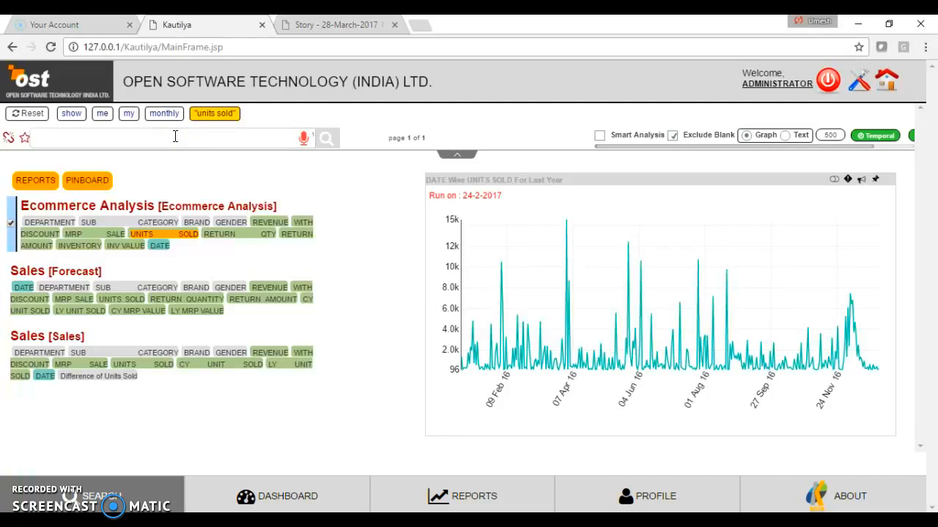
{"action": "type", "text": "_agg"}
{"action": "key", "text": "Return"}
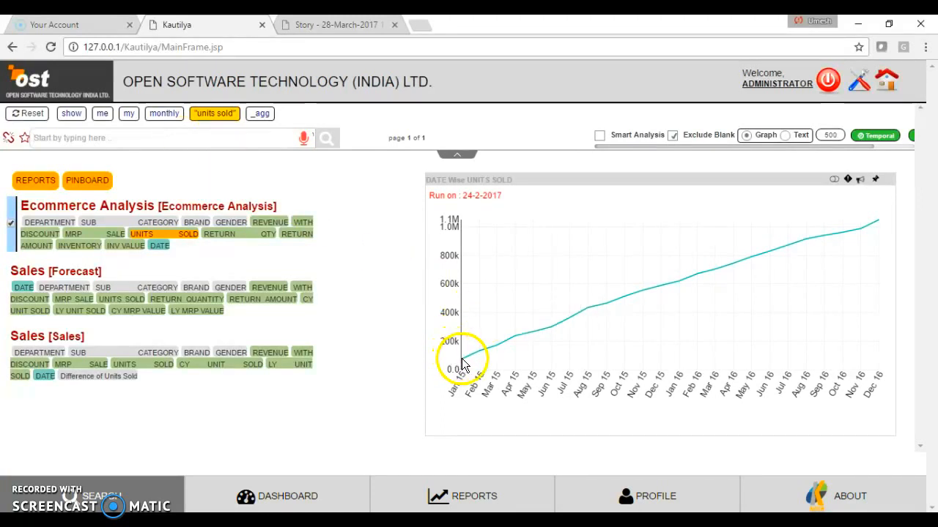
{"action": "mouse_move", "coordinate": [463, 358]}
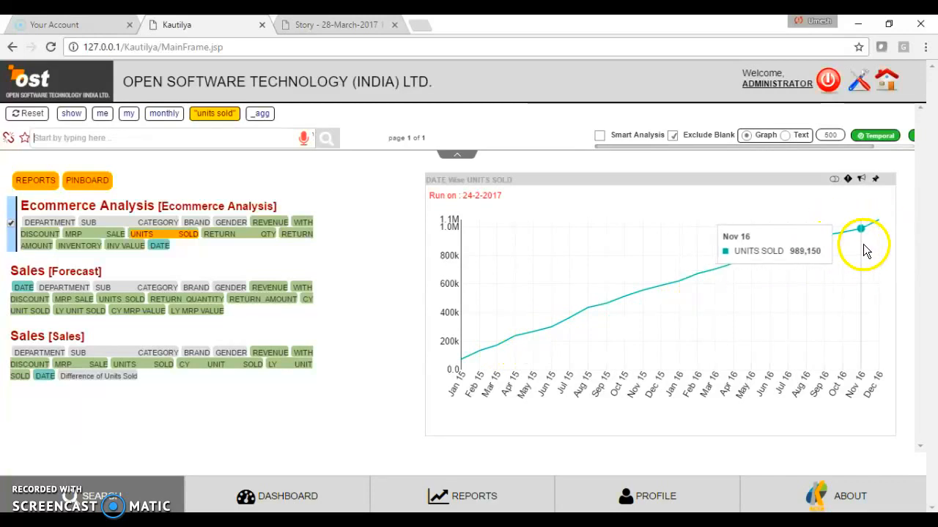
{"action": "left_click", "coordinate": [876, 179]}
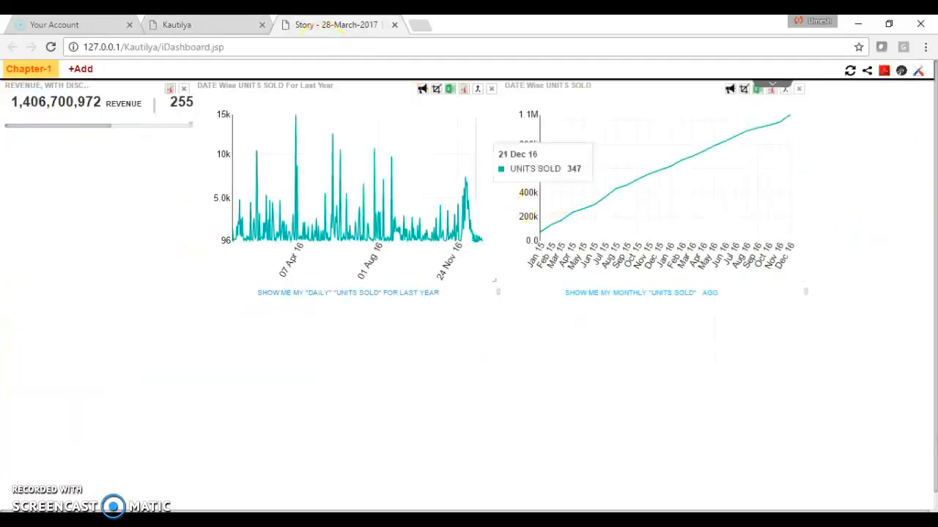
- Return to the search page, reset the query and begin a new one with "what is my mrp sale"
{"action": "left_click", "coordinate": [167, 27]}
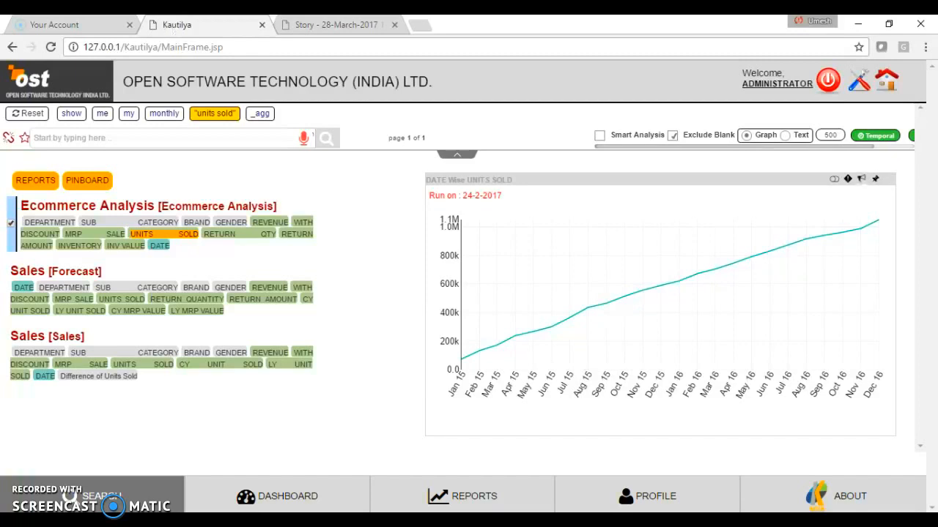
{"action": "left_click", "coordinate": [26, 115]}
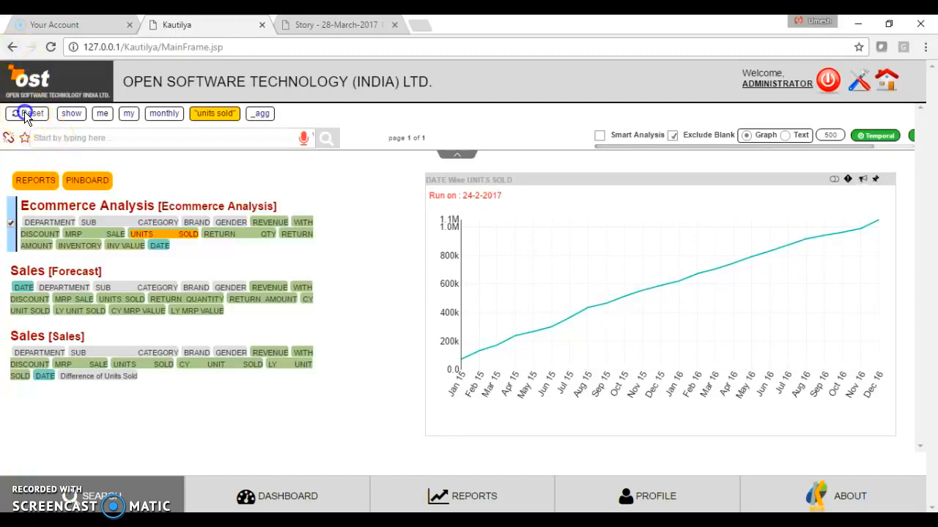
{"action": "left_click", "coordinate": [55, 137]}
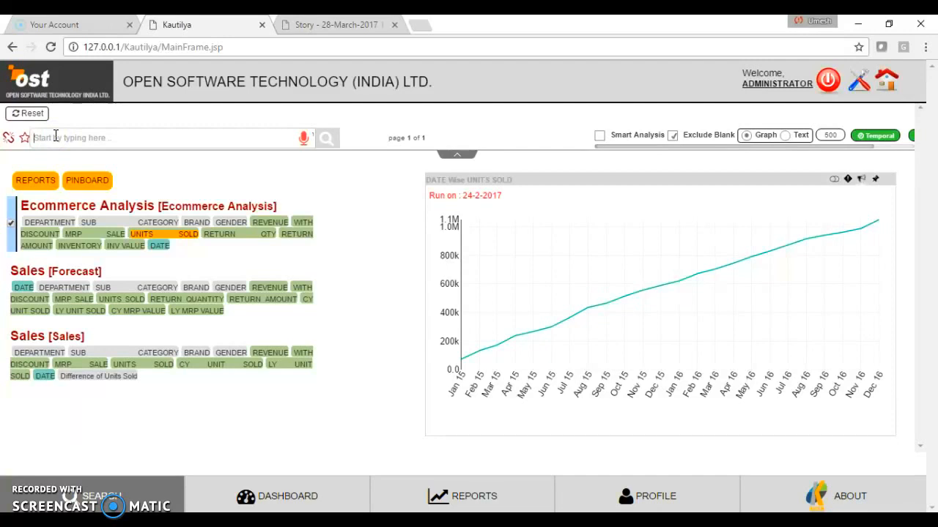
{"action": "type", "text": "what is "}
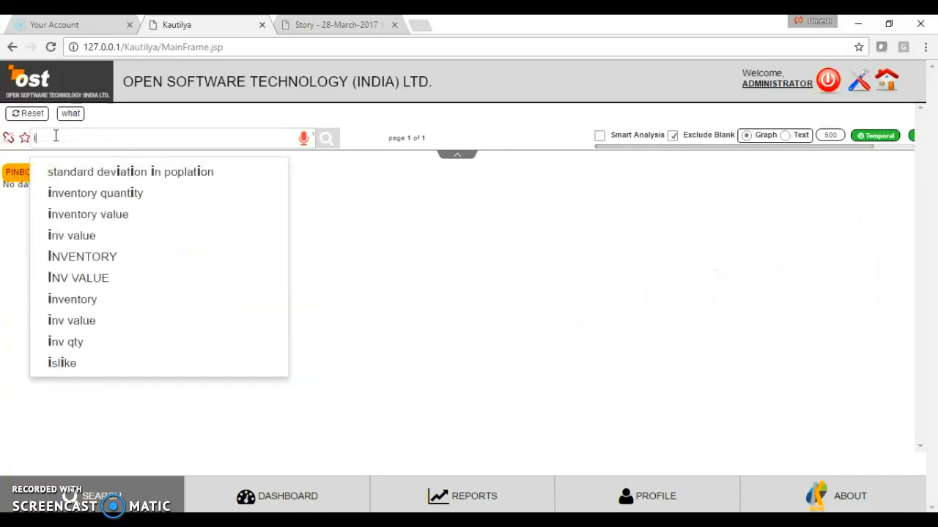
{"action": "type", "text": "my"}
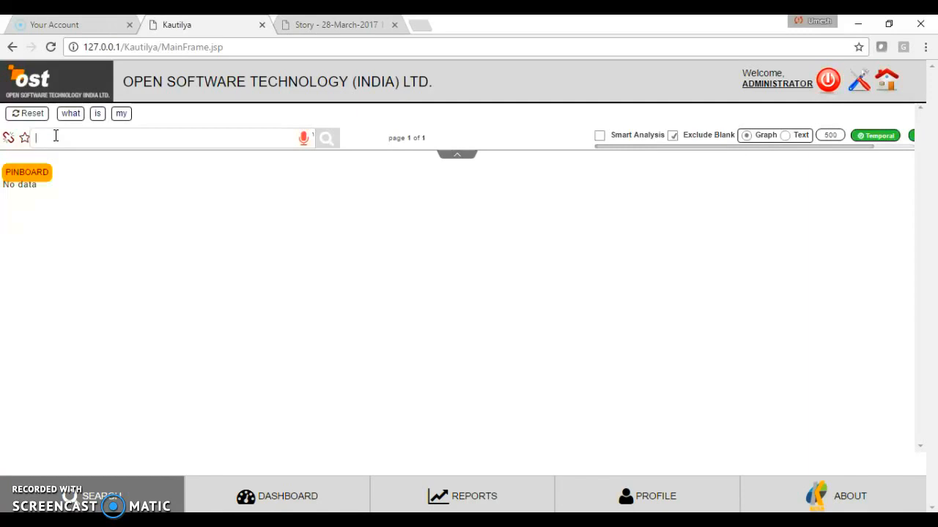
{"action": "type", "text": " mrp"}
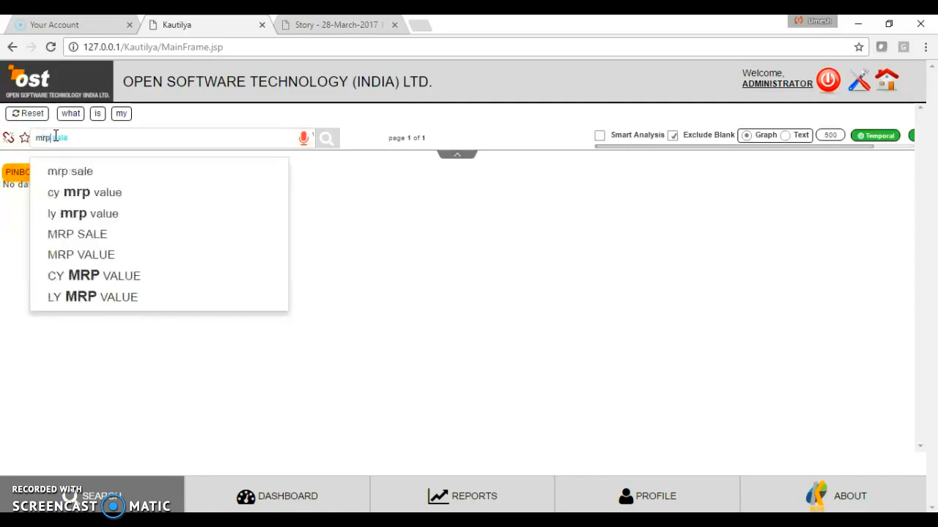
{"action": "key", "text": "Down"}
{"action": "key", "text": "Return"}
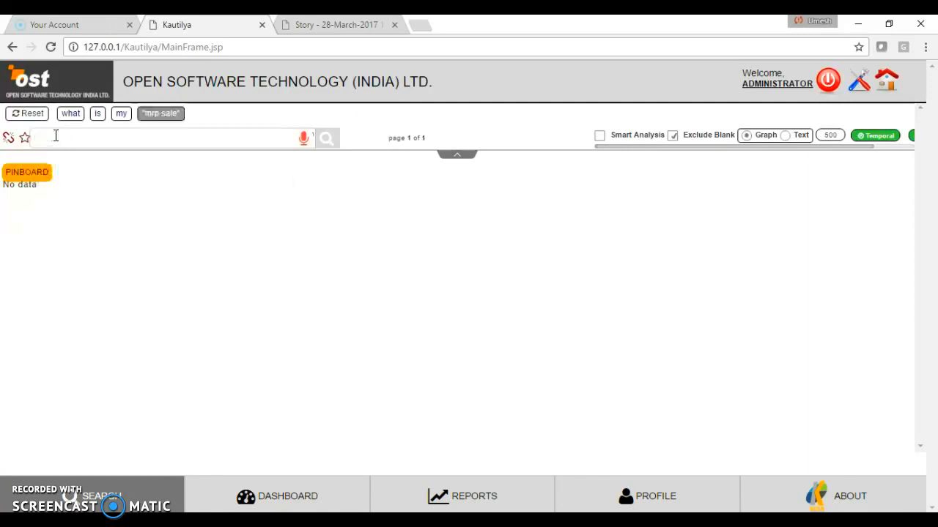
- Extend the mrp sale query with "to" and the revenue measure
{"action": "type", "text": "to"}
{"action": "key", "text": "space"}
{"action": "type", "text": "reve"}
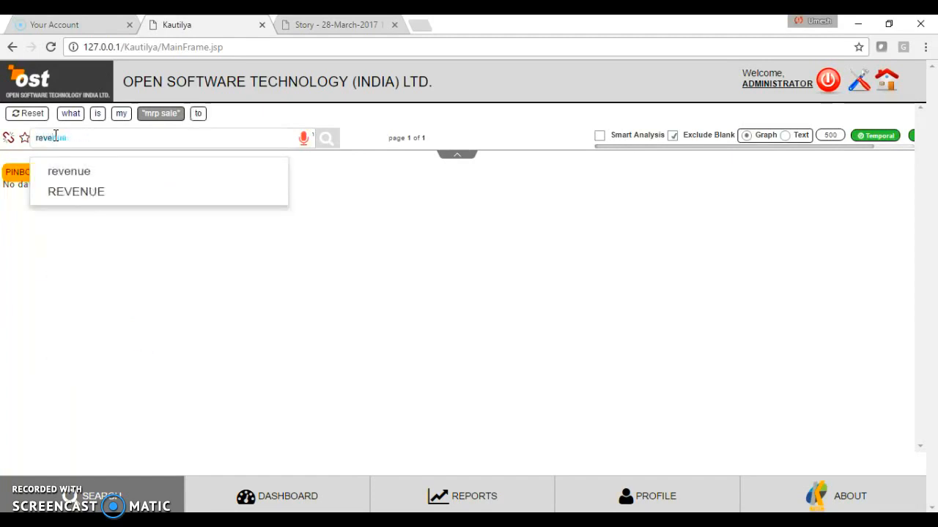
{"action": "key", "text": "Down"}
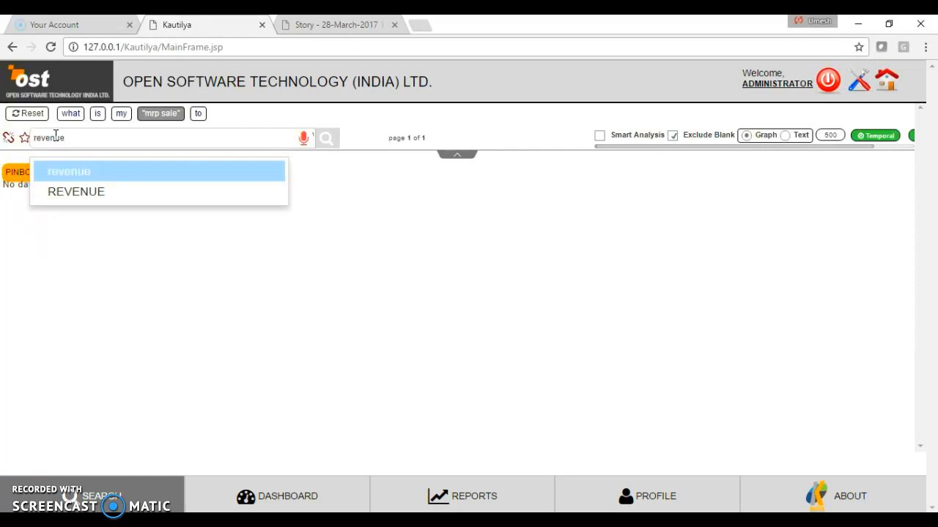
{"action": "key", "text": "Return"}
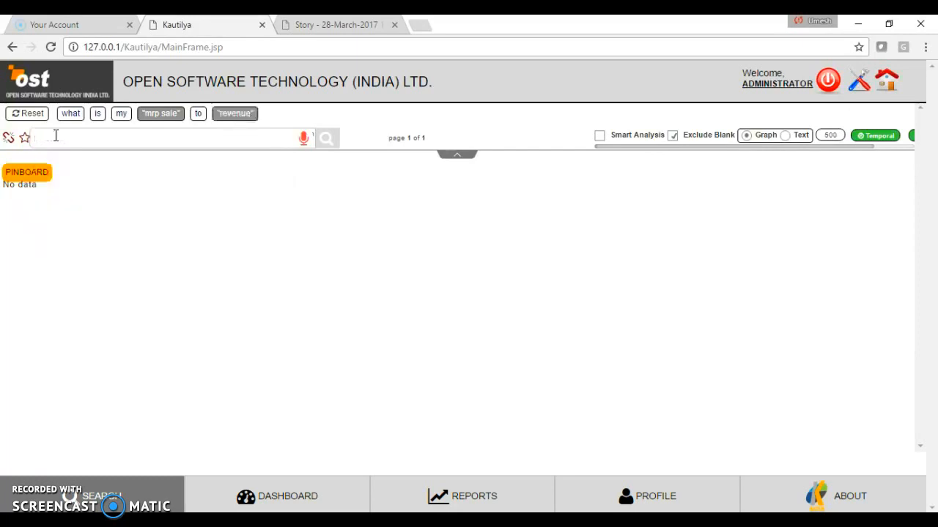
- Add the liquidfill keyword to the mrp sale to revenue query and pin the resulting chart to the iDashboard
{"action": "type", "text": "liquidfill"}
{"action": "key", "text": "Down"}
{"action": "key", "text": "Down"}
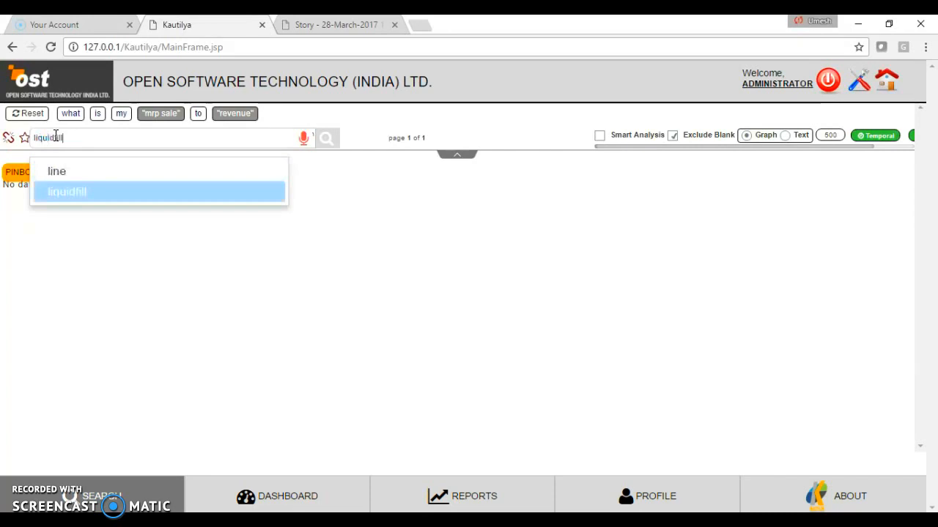
{"action": "key", "text": "Return"}
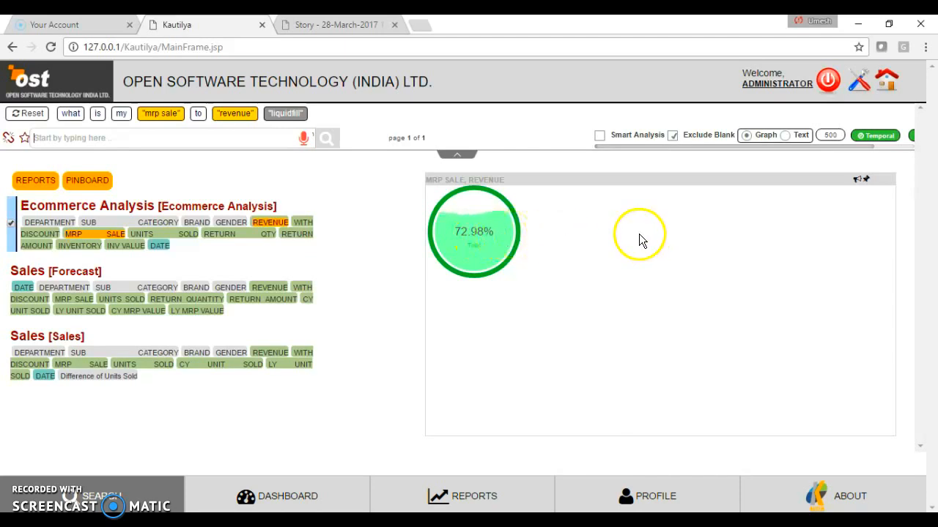
{"action": "left_click", "coordinate": [865, 181]}
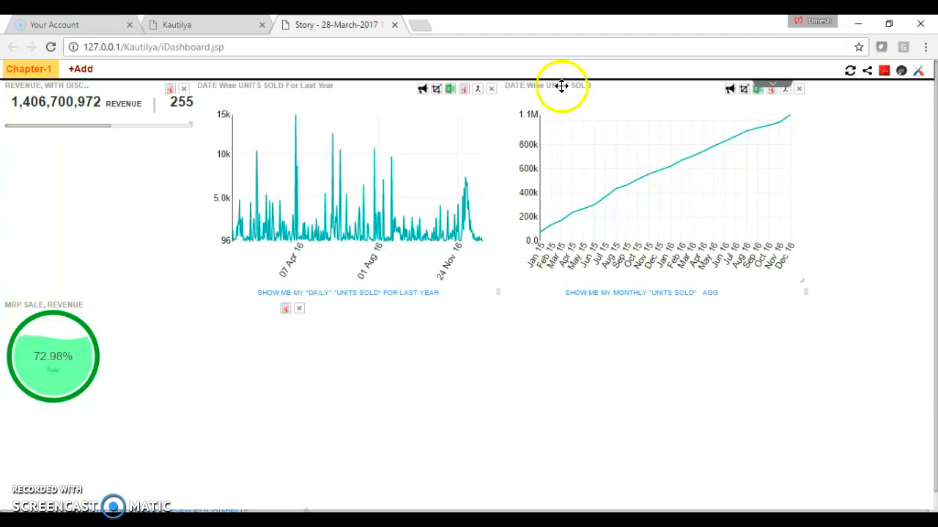
- Return to the search page and remove mrp sale, to, revenue and liquidfill from the query, keeping "what is my"
{"action": "left_click", "coordinate": [187, 25]}
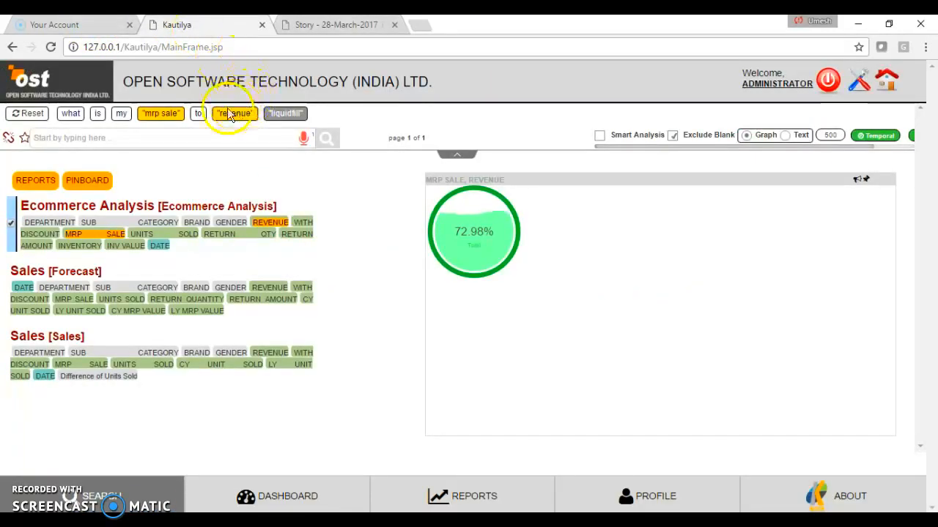
{"action": "left_click", "coordinate": [149, 115]}
{"action": "left_click", "coordinate": [150, 115]}
{"action": "left_click", "coordinate": [150, 115]}
{"action": "left_click", "coordinate": [150, 115]}
- Extend the "what is my" query with "department wise with discount"
{"action": "left_click", "coordinate": [150, 135]}
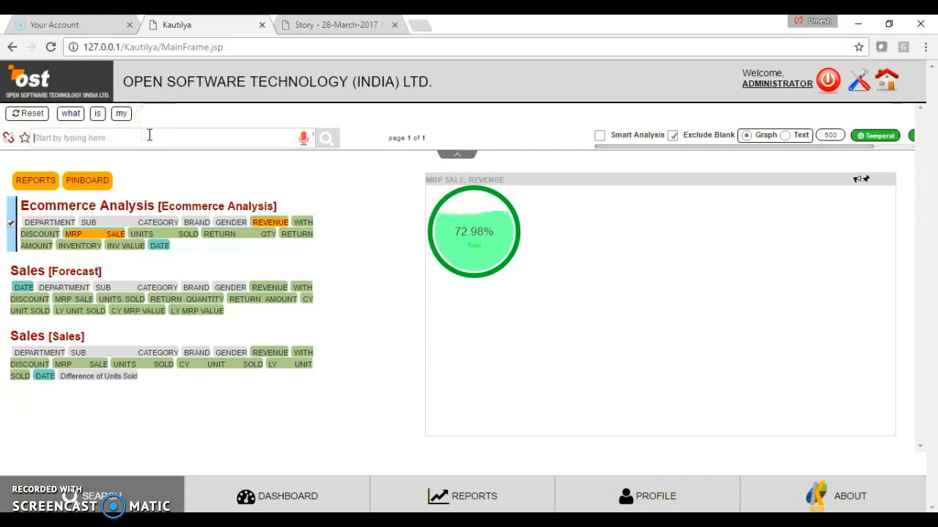
{"action": "type", "text": "department"}
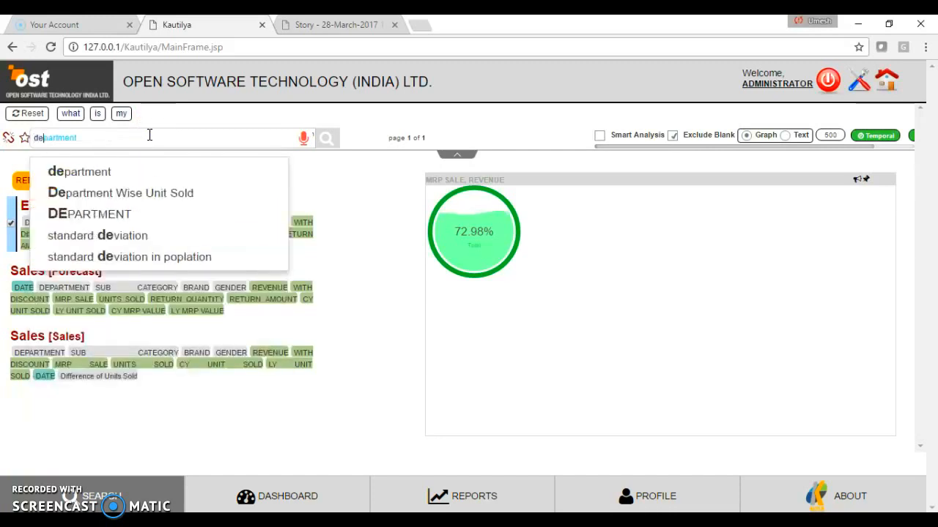
{"action": "key", "text": "Down"}
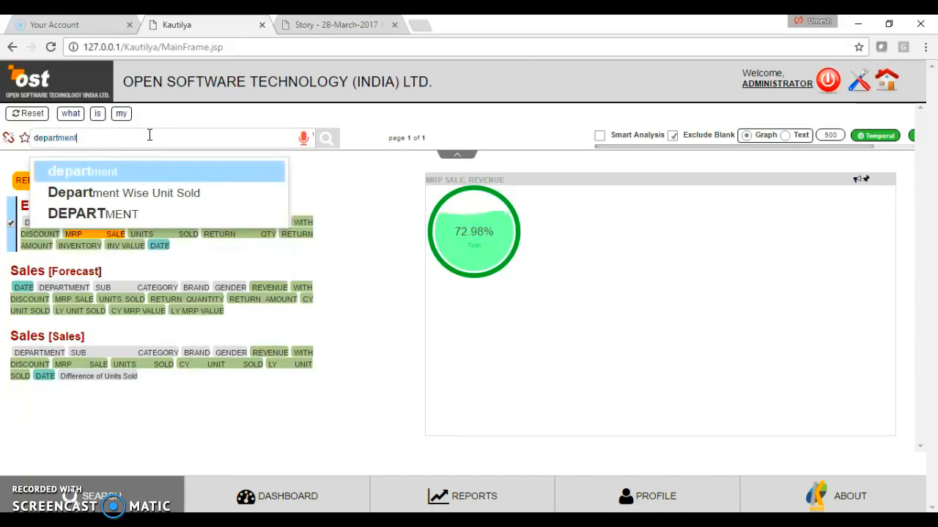
{"action": "key", "text": "Return"}
{"action": "type", "text": "wise"}
{"action": "key", "text": "Return"}
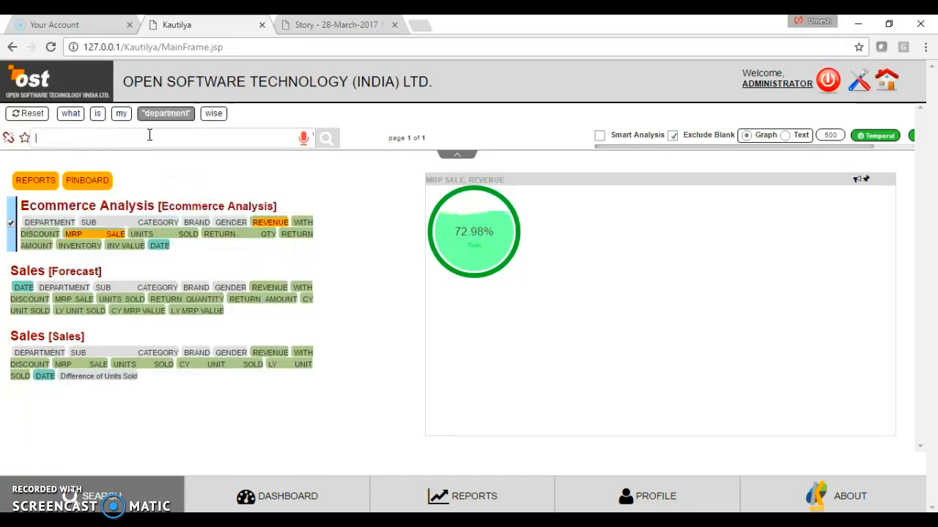
{"action": "type", "text": "with"}
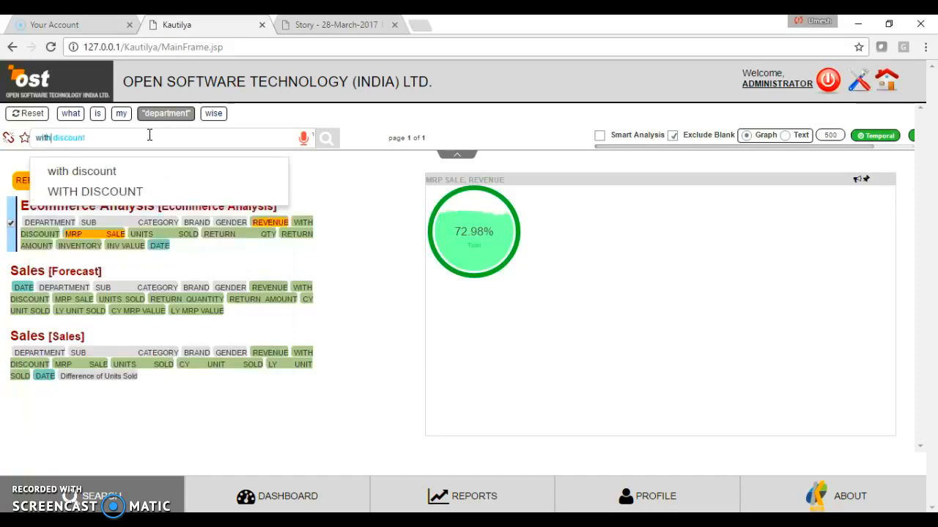
{"action": "key", "text": "Down"}
{"action": "key", "text": "Return"}
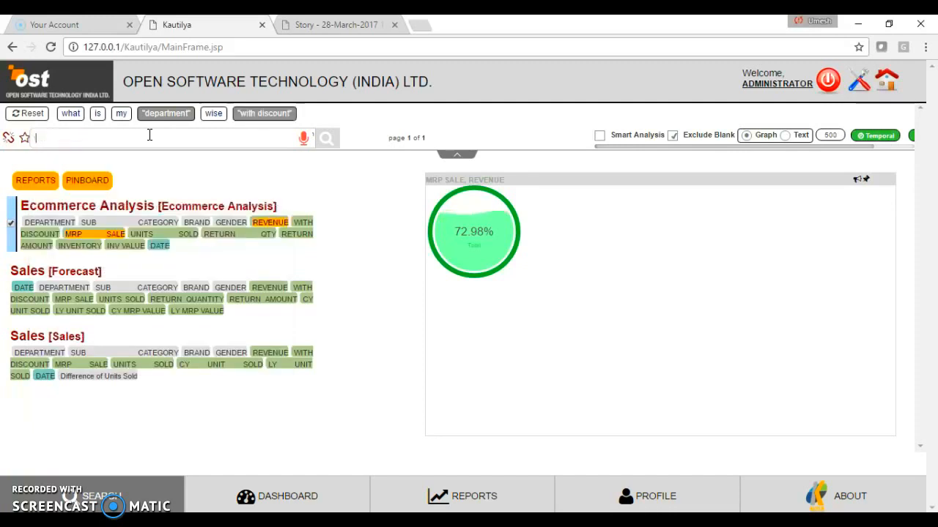
- Add the gauge keyword to the department wise with discount query and pin the resulting gauges to the iDashboard
{"action": "type", "text": "gau"}
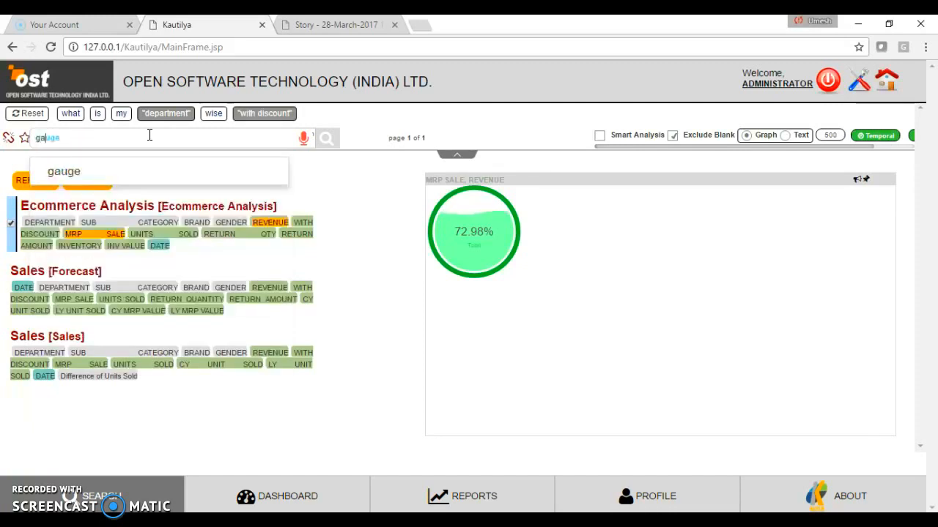
{"action": "type", "text": "ge"}
{"action": "key", "text": "Down"}
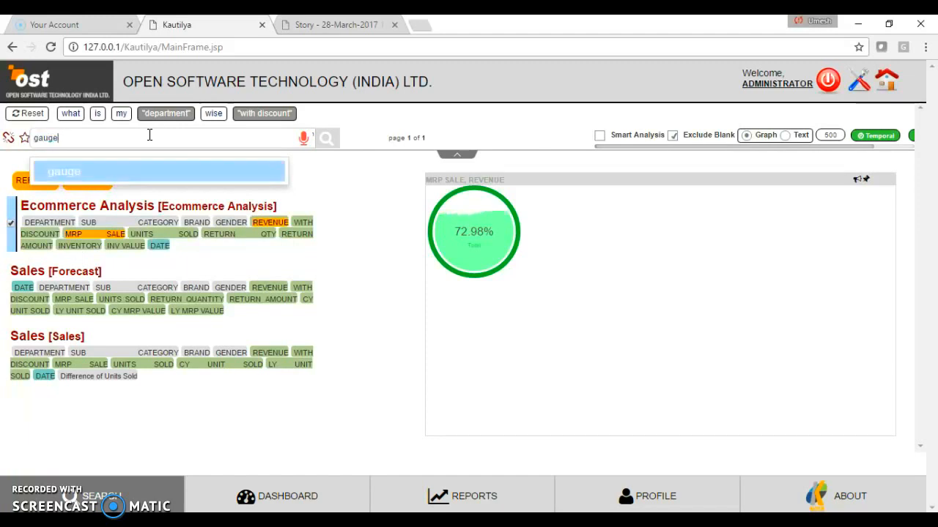
{"action": "key", "text": "Return"}
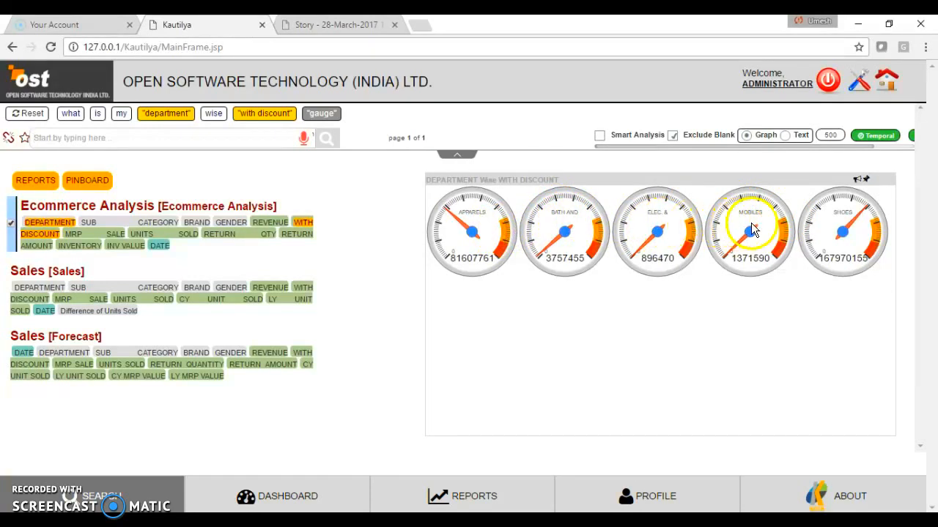
{"action": "left_click", "coordinate": [865, 180]}
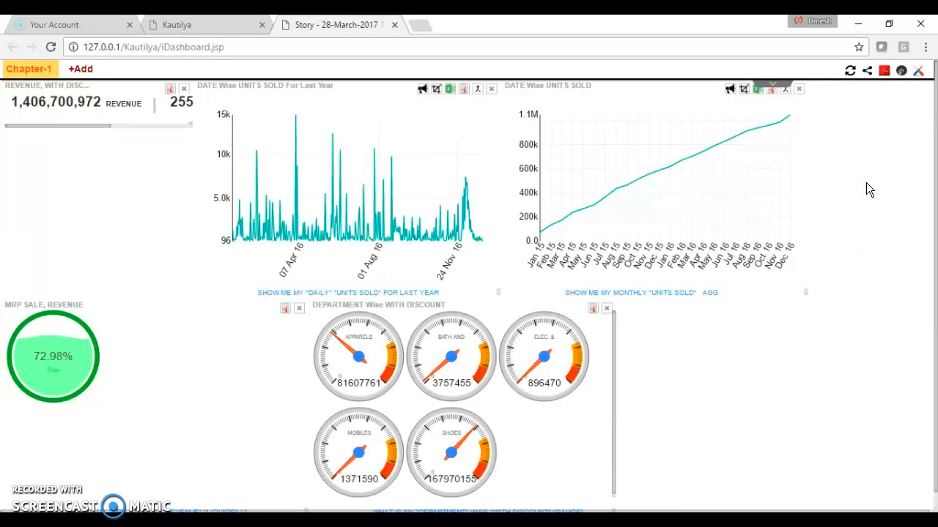
- Return to the search page and remove department, wise, with discount and gauge from the query, keeping "what is my"
{"action": "left_click", "coordinate": [184, 28]}
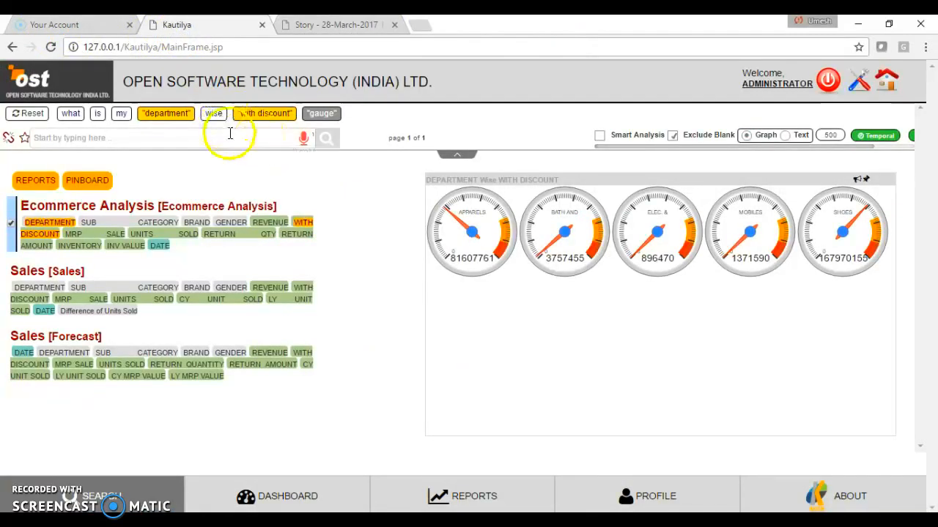
{"action": "left_click", "coordinate": [175, 115]}
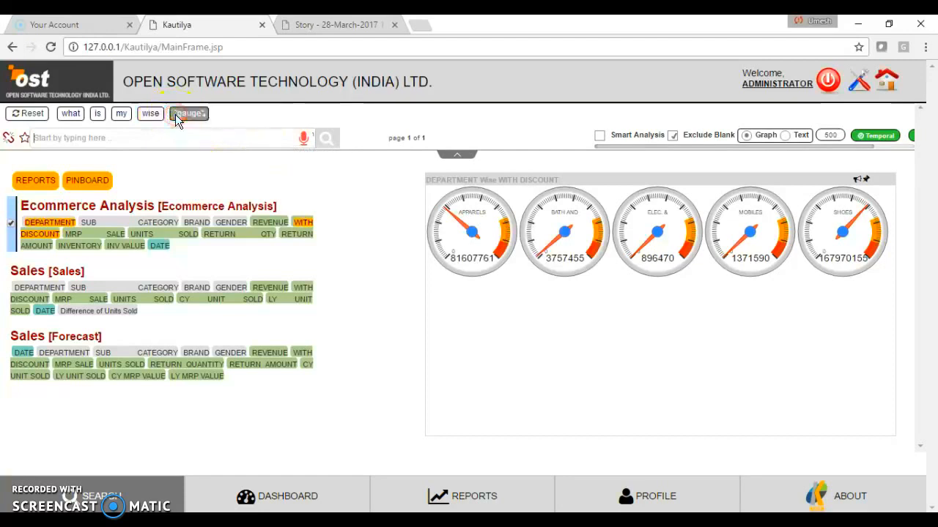
{"action": "left_click", "coordinate": [159, 113]}
- Complete the query as "what is my return amount by sub category" to chart the returns
{"action": "left_click", "coordinate": [128, 139]}
{"action": "type", "text": "retur"}
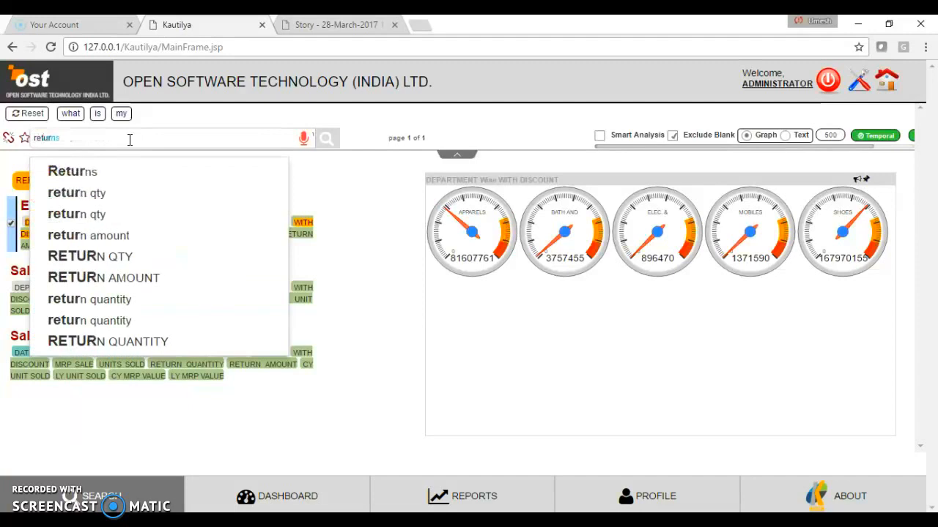
{"action": "key", "text": "Down"}
{"action": "key", "text": "Down"}
{"action": "key", "text": "Down"}
{"action": "key", "text": "Down"}
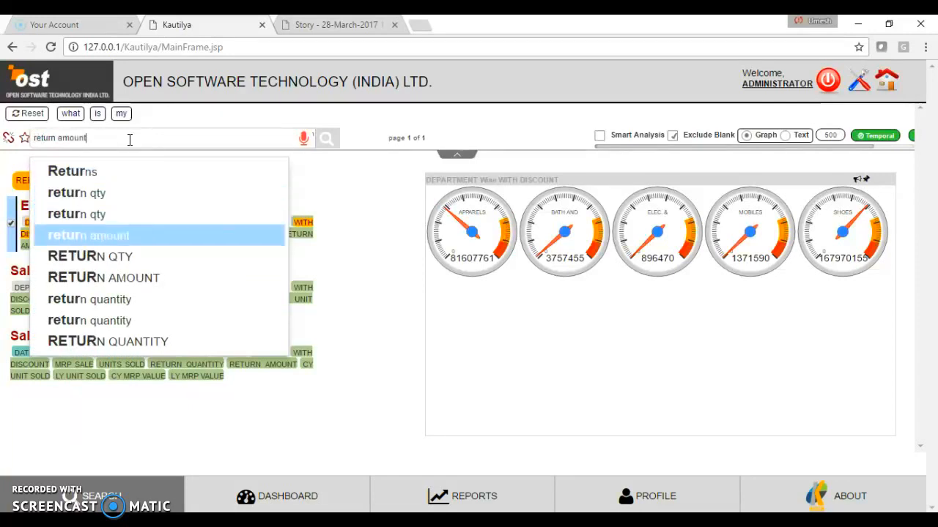
{"action": "key", "text": "Return"}
{"action": "type", "text": "by "}
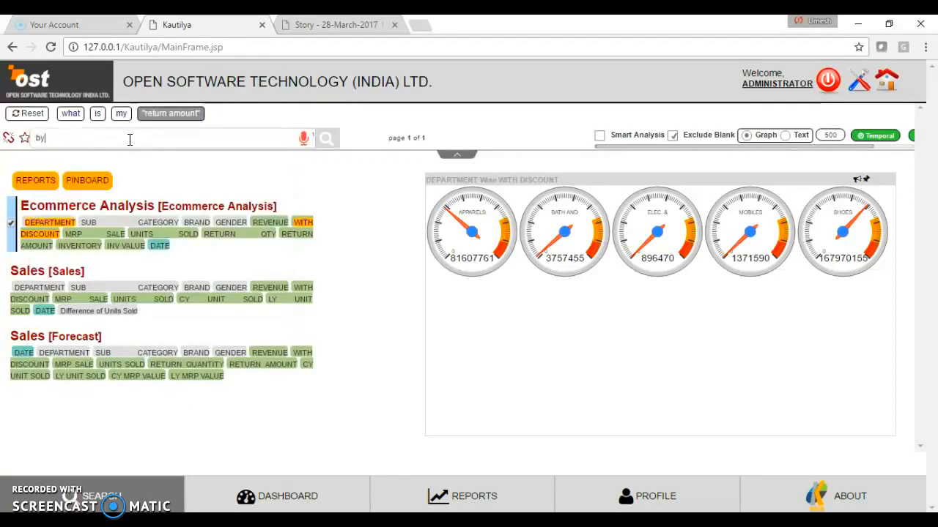
{"action": "type", "text": "sub"}
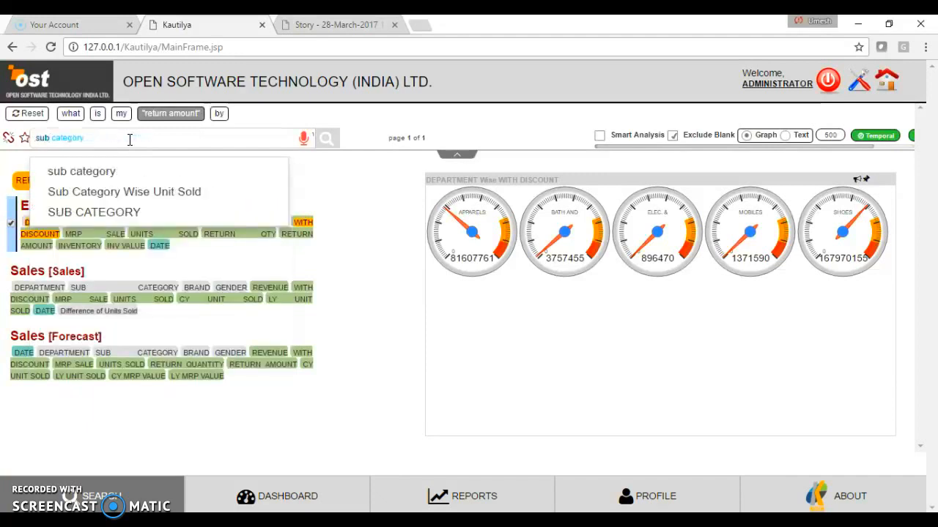
{"action": "key", "text": "Down"}
{"action": "key", "text": "Return"}
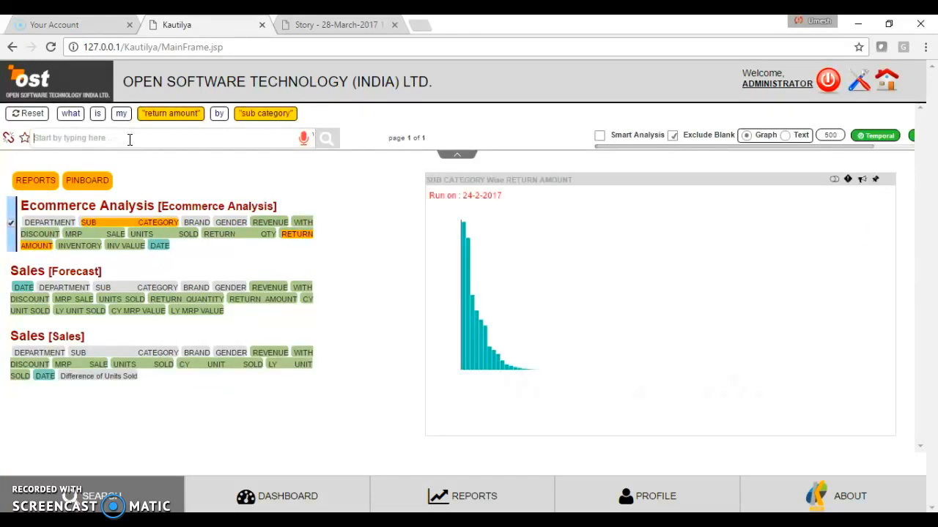
- Inspect the bars of the sub category wise return amount chart and convert it to a RingChart
{"action": "mouse_move", "coordinate": [458, 334]}
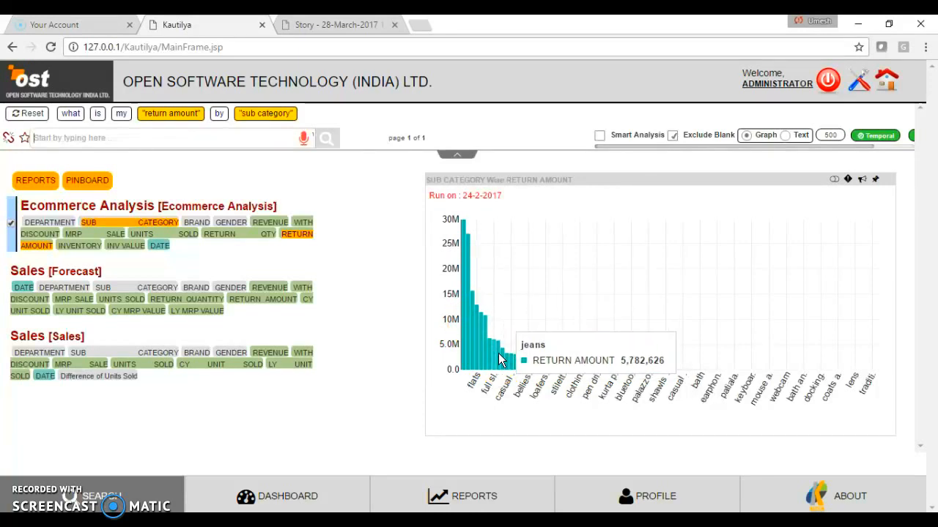
{"action": "left_click", "coordinate": [478, 342]}
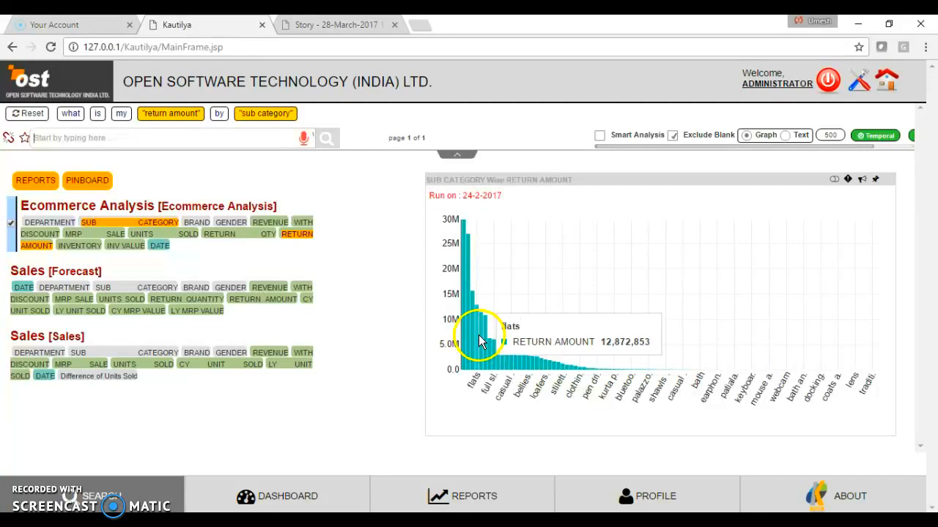
{"action": "right_click", "coordinate": [535, 269]}
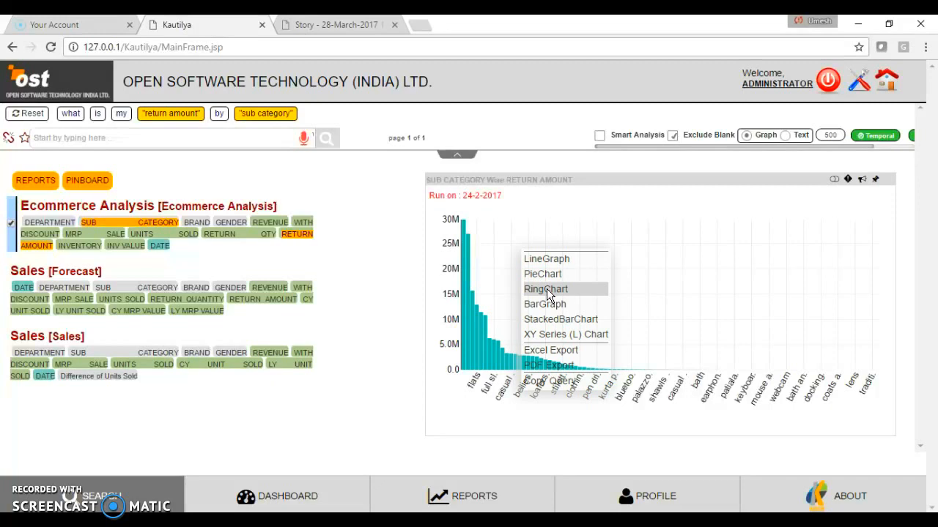
{"action": "left_click", "coordinate": [547, 288]}
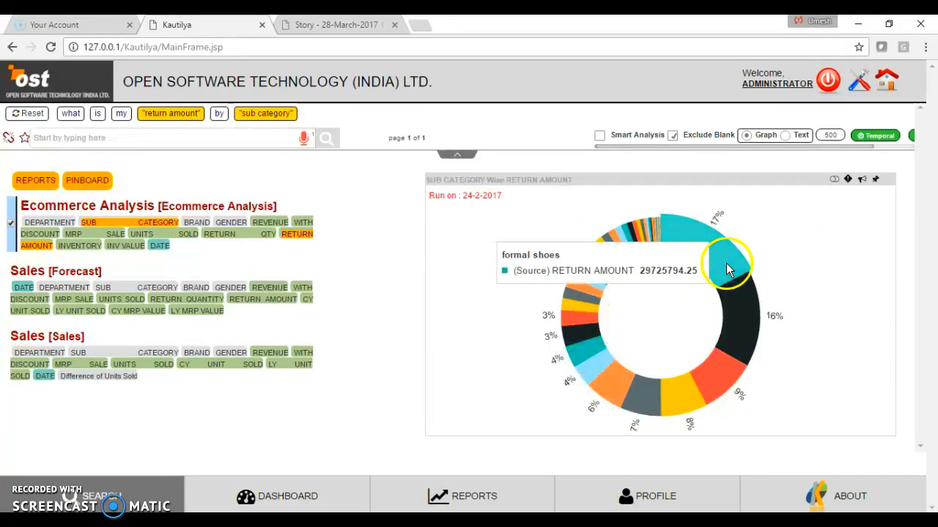
- Pin the return amount ring chart to the iDashboard, and trim the search query back to "what is my"
{"action": "left_click", "coordinate": [875, 181]}
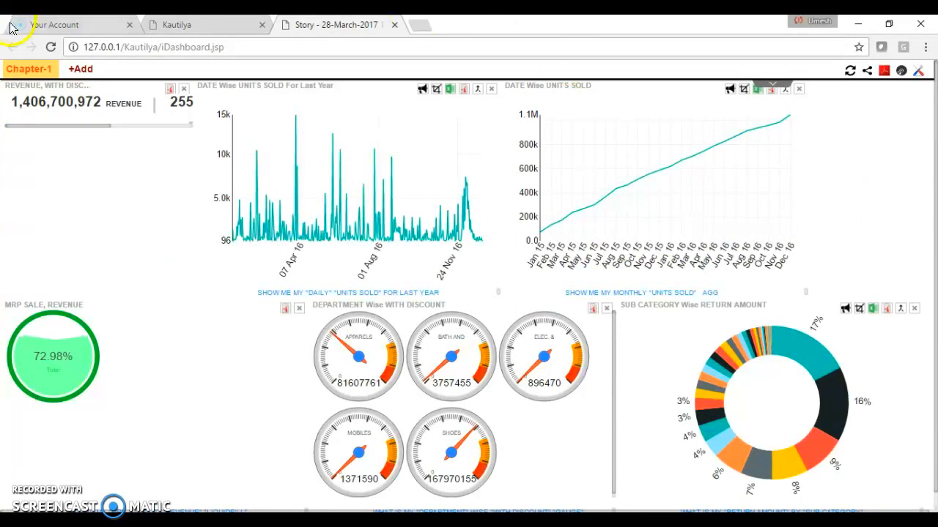
{"action": "left_click", "coordinate": [169, 27]}
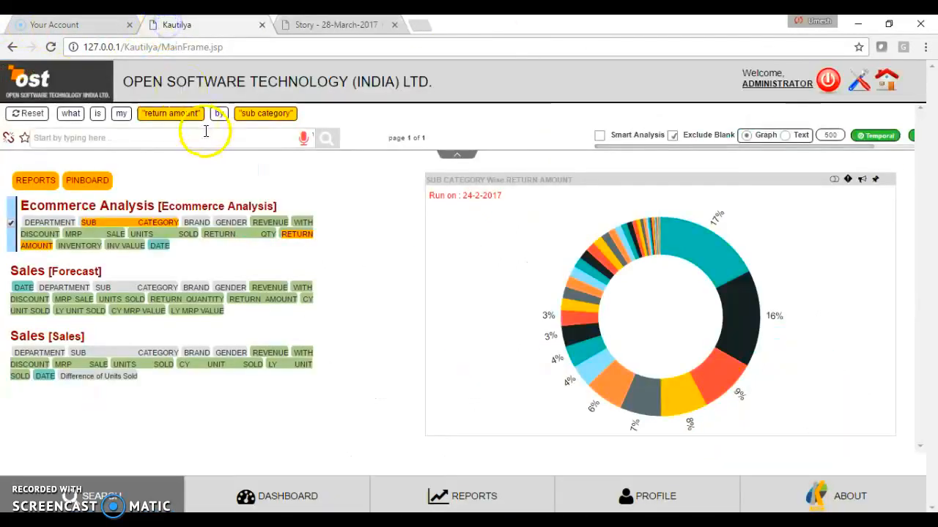
{"action": "left_click", "coordinate": [169, 116]}
{"action": "left_click", "coordinate": [169, 116]}
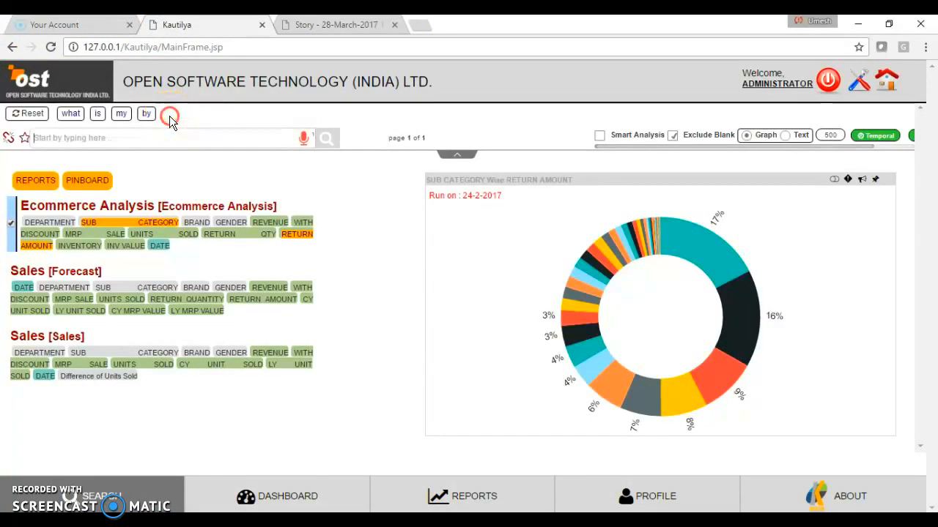
{"action": "left_click", "coordinate": [149, 115]}
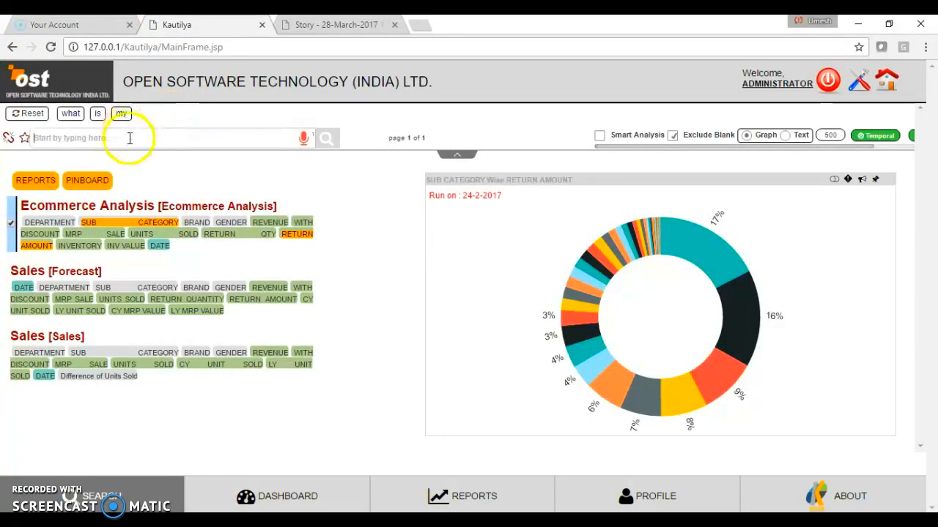
- Extend the query with gender, wise and revenue
{"action": "left_click", "coordinate": [130, 138]}
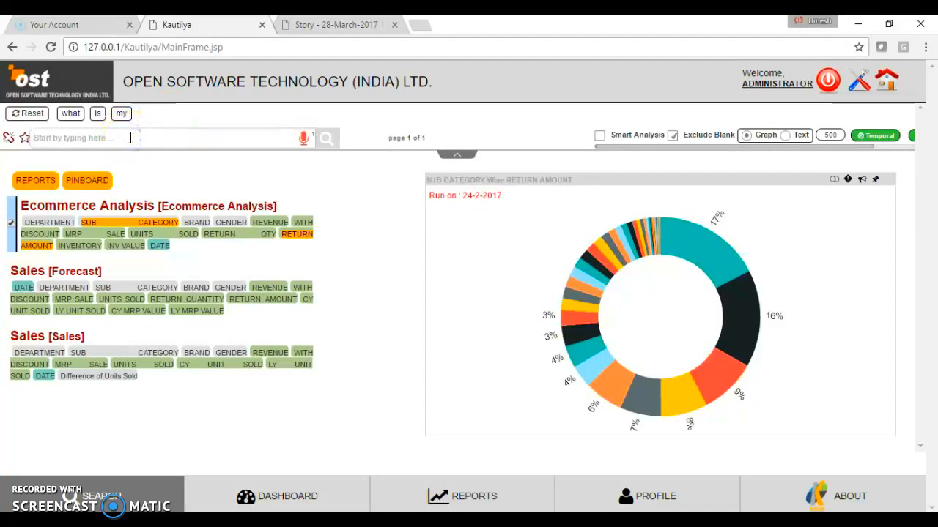
{"action": "type", "text": "gender"}
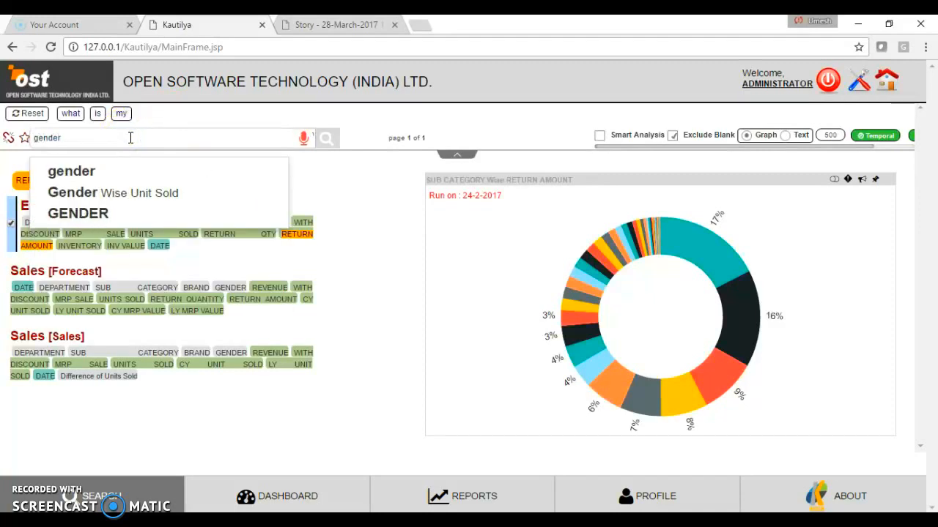
{"action": "key", "text": "Return"}
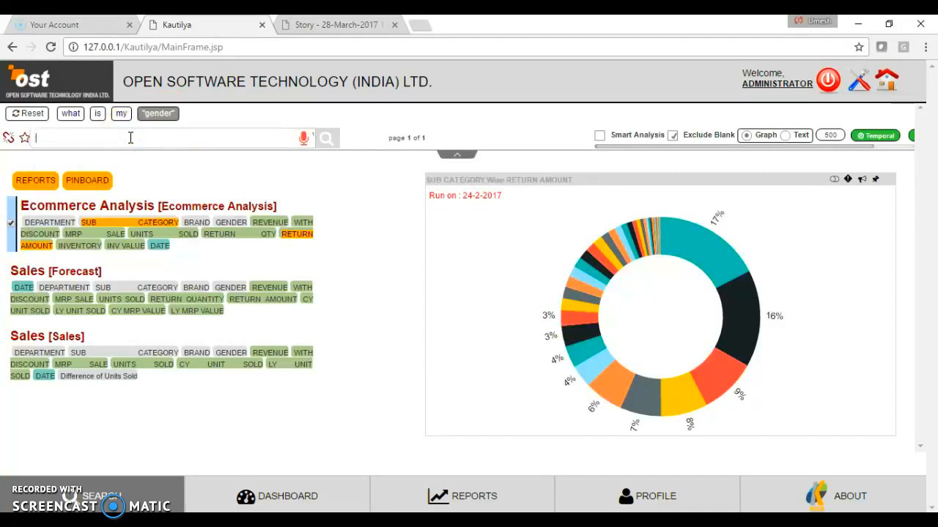
{"action": "type", "text": "wise"}
{"action": "key", "text": "Return"}
{"action": "type", "text": "revenue"}
{"action": "key", "text": "Down"}
{"action": "key", "text": "Return"}
- Complete the query with minus and with discount to chart gender wise revenue minus with discount
{"action": "type", "text": "minus"}
{"action": "key", "text": "Return"}
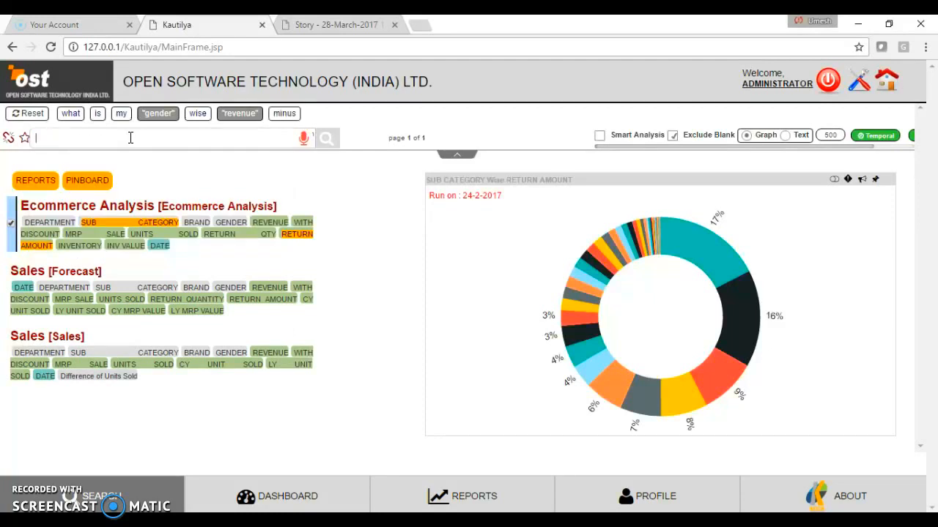
{"action": "type", "text": "dis"}
{"action": "key", "text": "Down"}
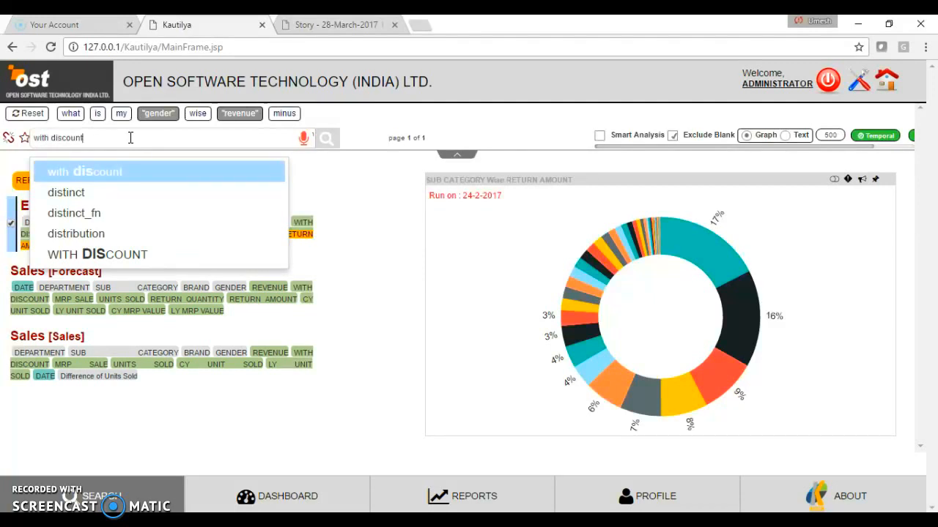
{"action": "key", "text": "Return"}
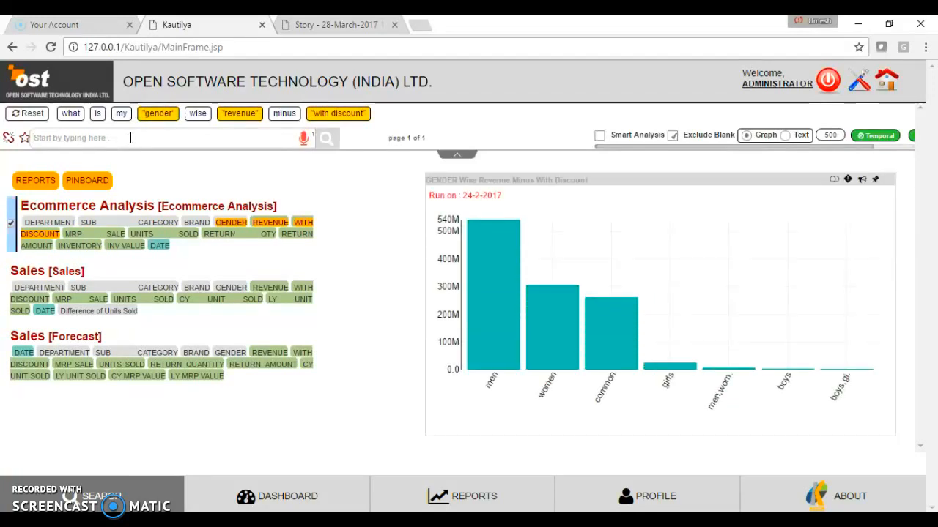
- Add department to the query directly after gender and rerun it as a stacked chart
{"action": "type", "text": "depart"}
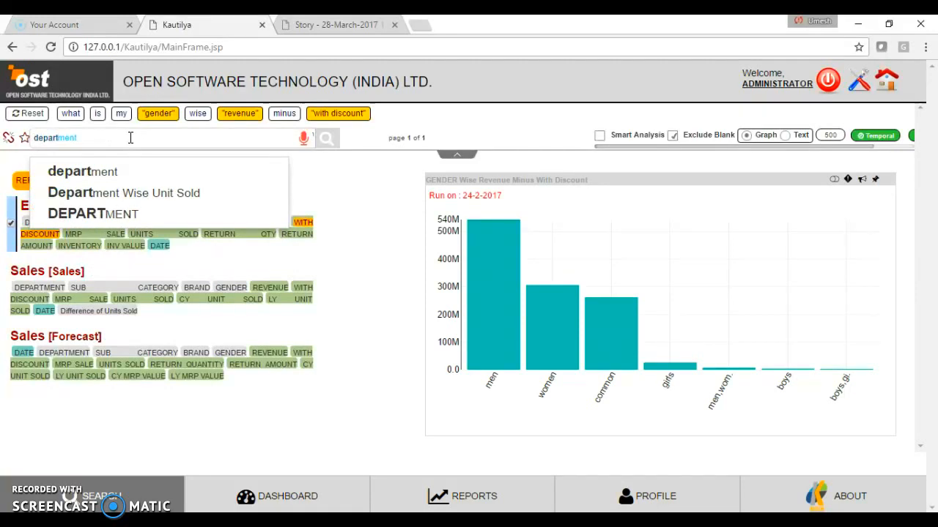
{"action": "key", "text": "Return"}
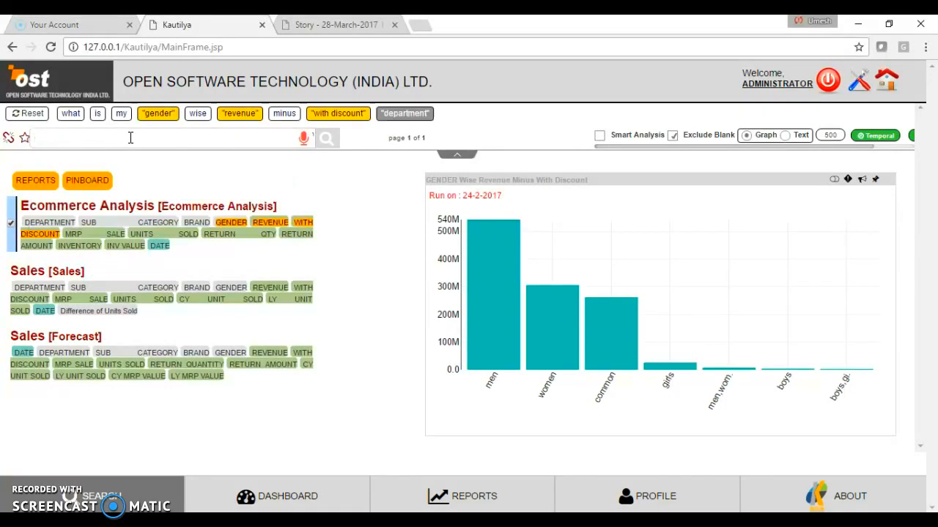
{"action": "left_click_drag", "start_coordinate": [428, 113], "coordinate": [197, 118]}
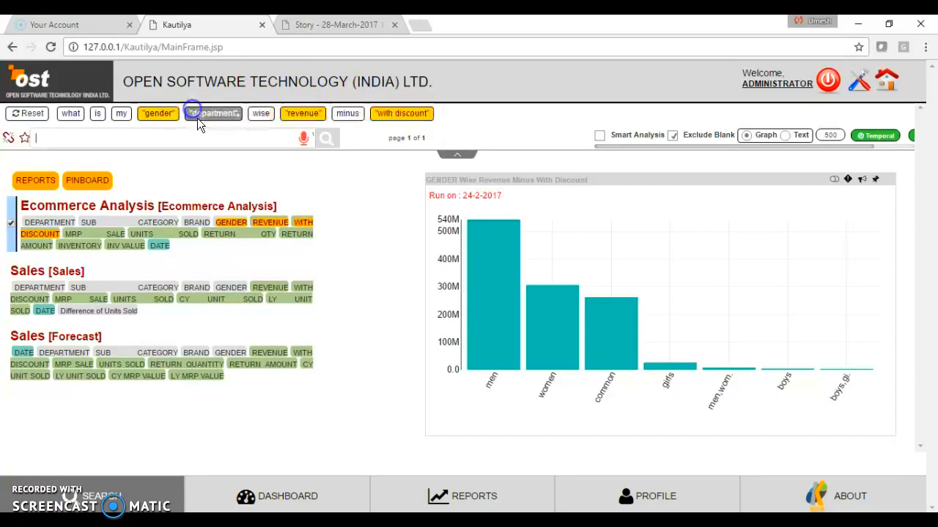
{"action": "left_click", "coordinate": [325, 143]}
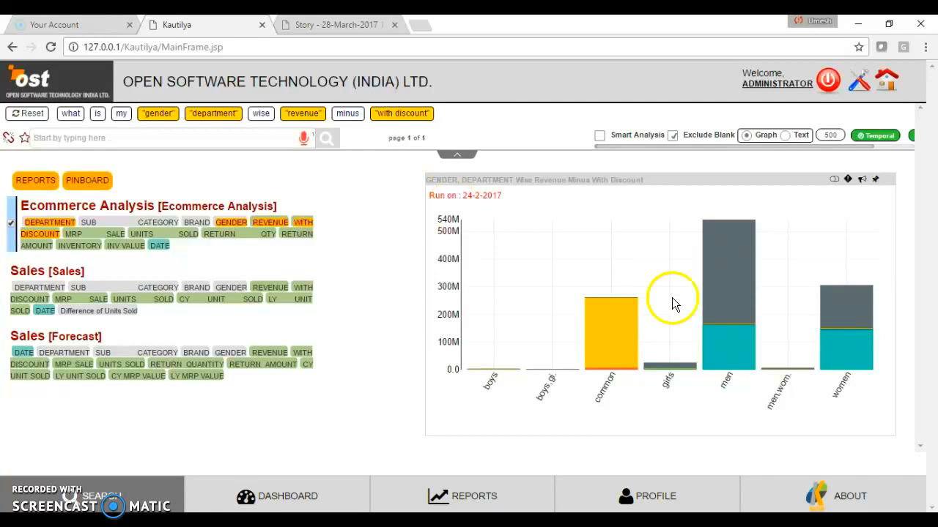
- Enlarge the gender and department chart and hide its shoes, mobiles and apparels series
{"action": "mouse_move", "coordinate": [746, 288]}
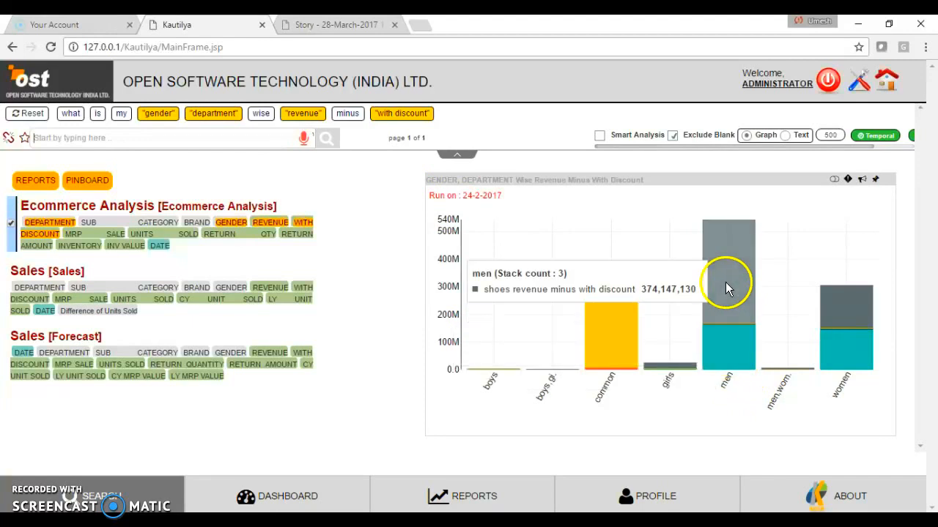
{"action": "left_click", "coordinate": [615, 207]}
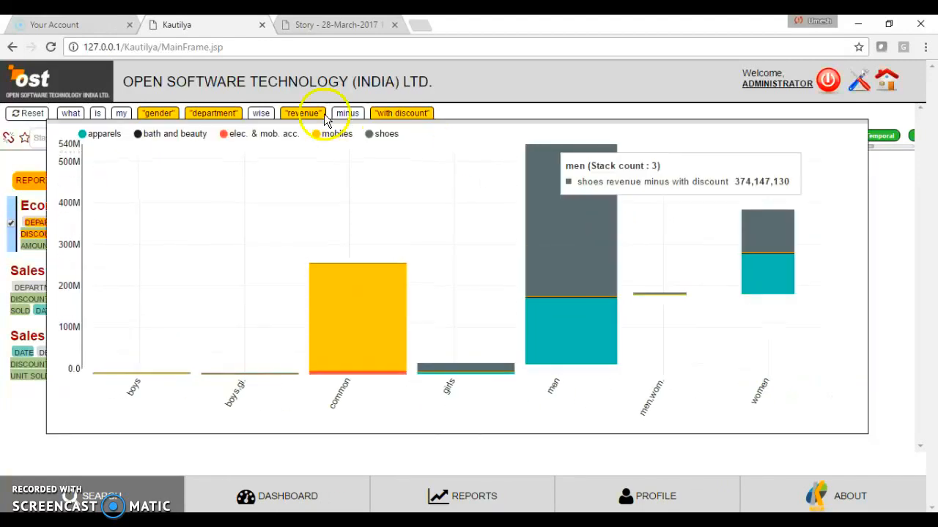
{"action": "left_click", "coordinate": [369, 136]}
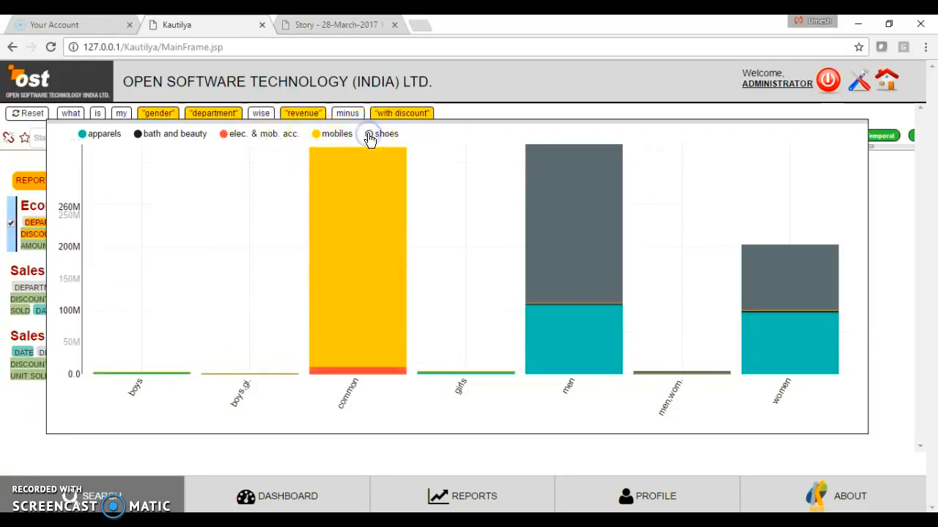
{"action": "left_click", "coordinate": [333, 141]}
{"action": "left_click", "coordinate": [317, 137]}
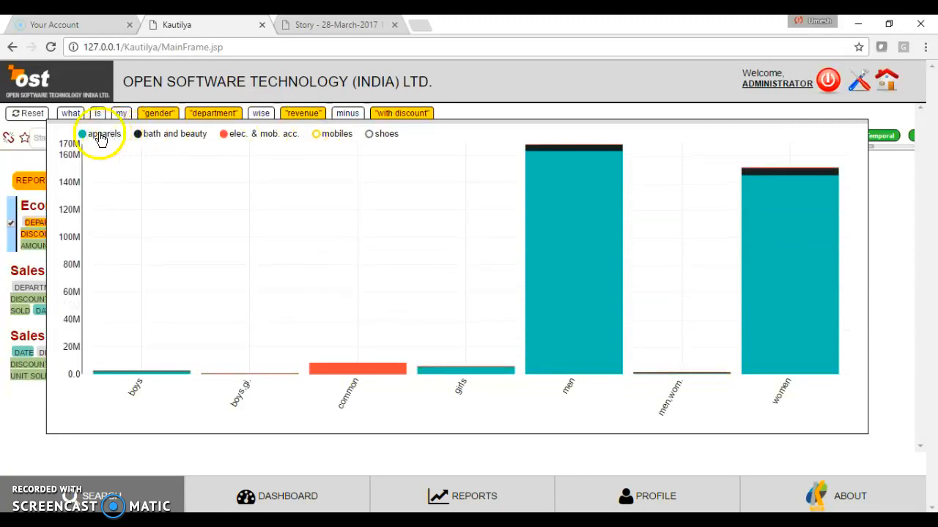
{"action": "left_click", "coordinate": [84, 138]}
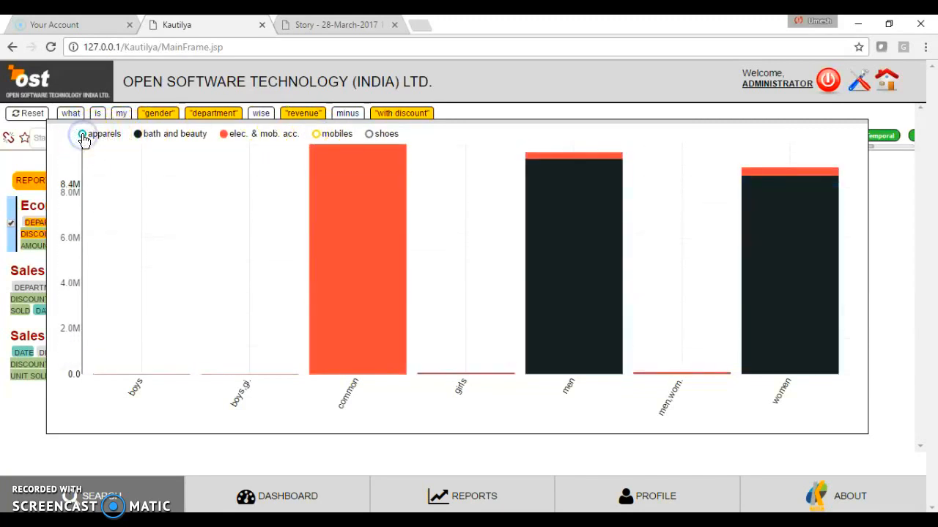
- Examine the common, men and women bars of the remaining departments, and close the enlarged chart
{"action": "mouse_move", "coordinate": [330, 273]}
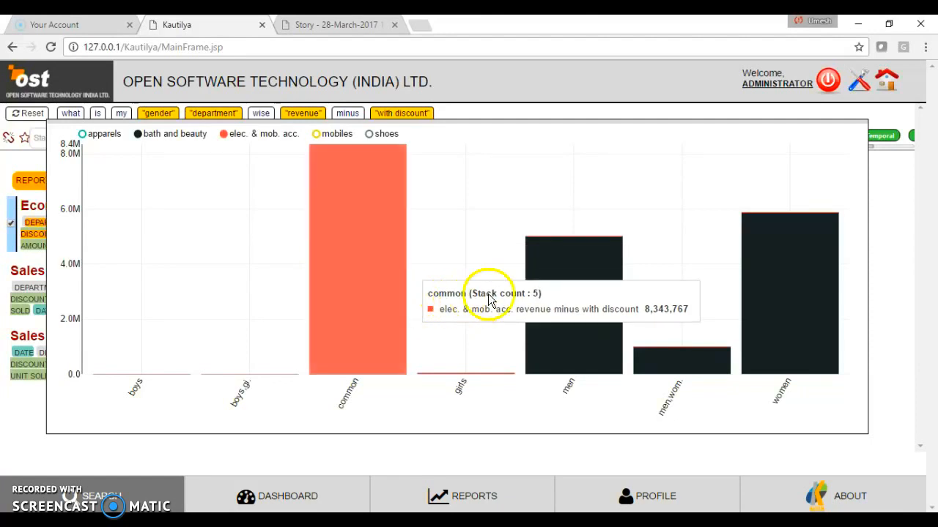
{"action": "mouse_move", "coordinate": [561, 293]}
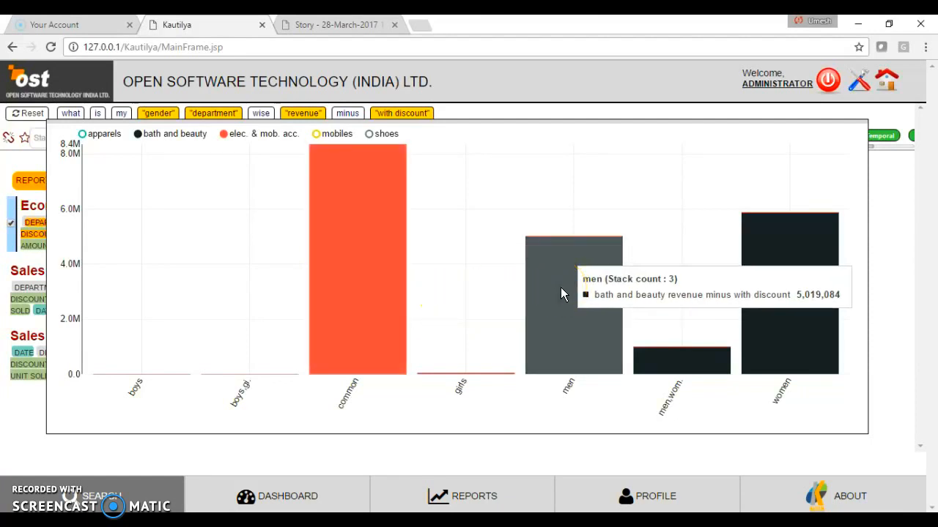
{"action": "left_click", "coordinate": [790, 337]}
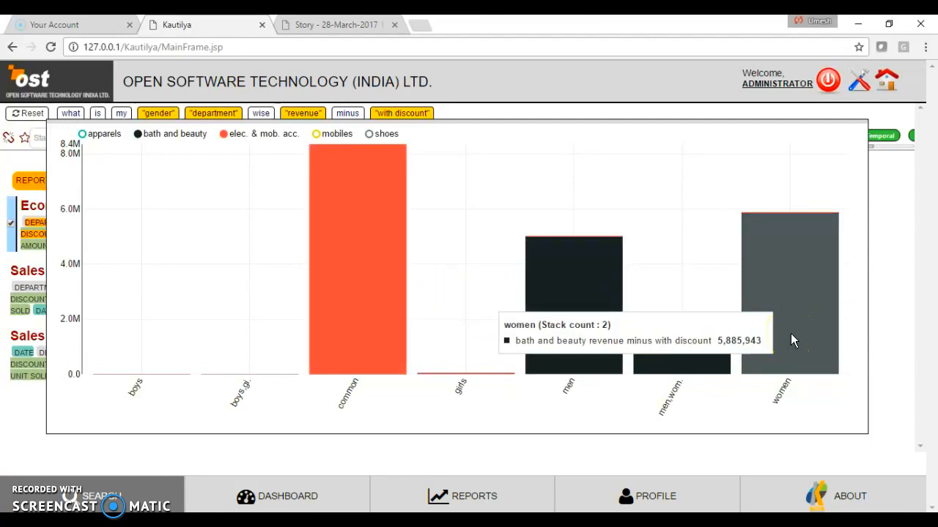
{"action": "left_click", "coordinate": [579, 175]}
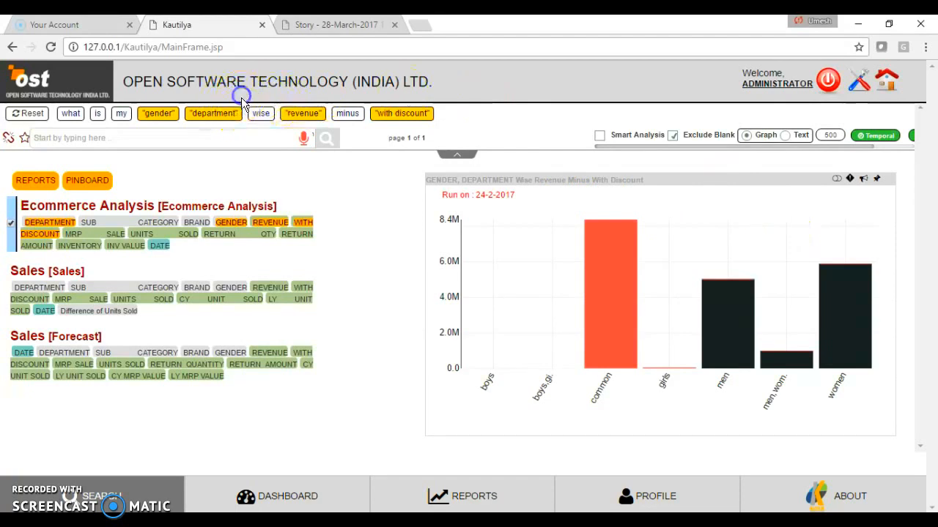
- Move department ahead of gender in the query, rerun it and inspect the segments of the apparels bar
{"action": "left_click_drag", "start_coordinate": [231, 120], "coordinate": [152, 118]}
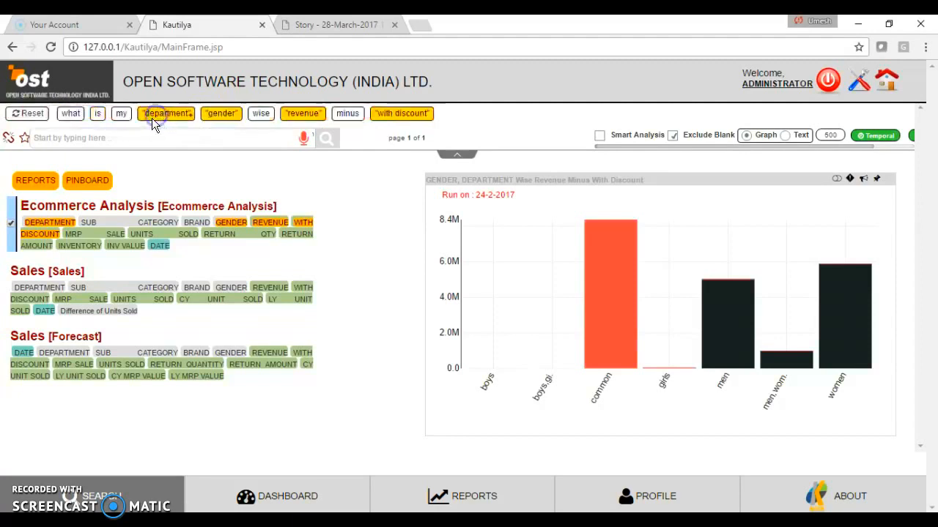
{"action": "left_click", "coordinate": [326, 143]}
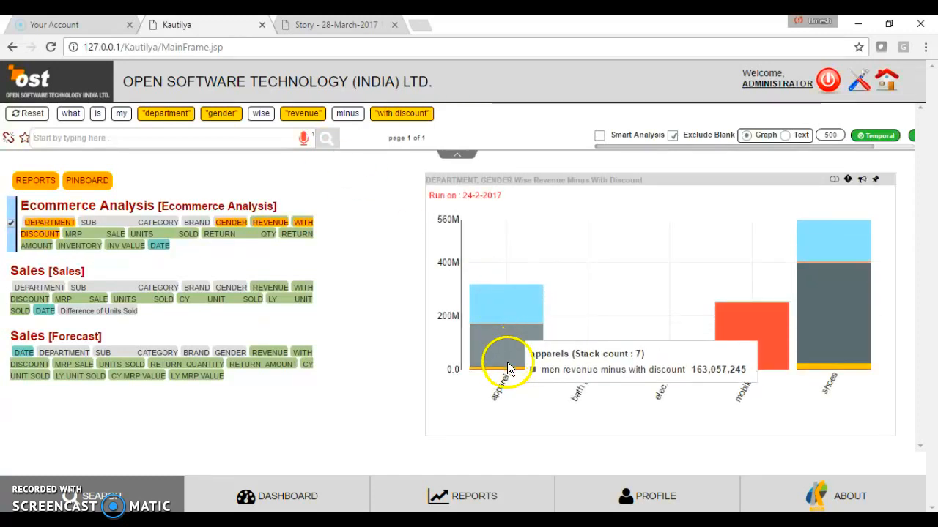
{"action": "mouse_move", "coordinate": [500, 341]}
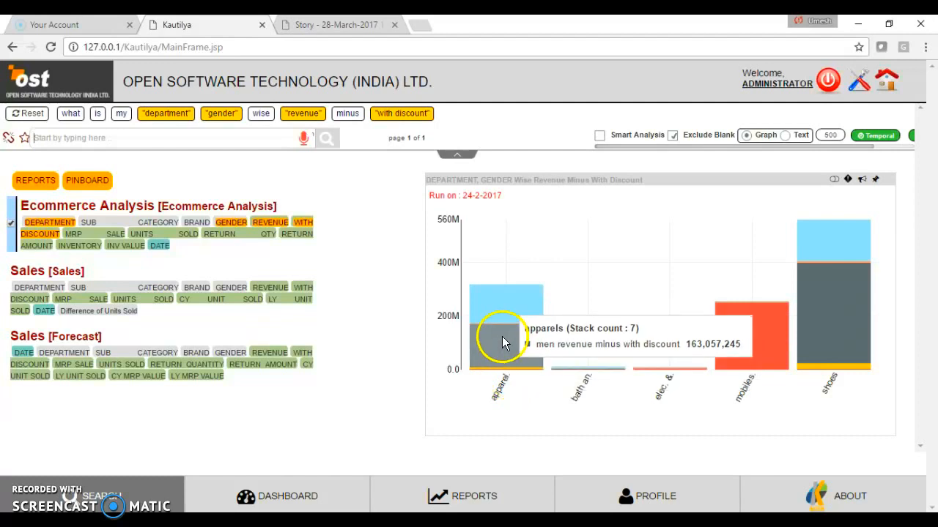
{"action": "mouse_move", "coordinate": [499, 314]}
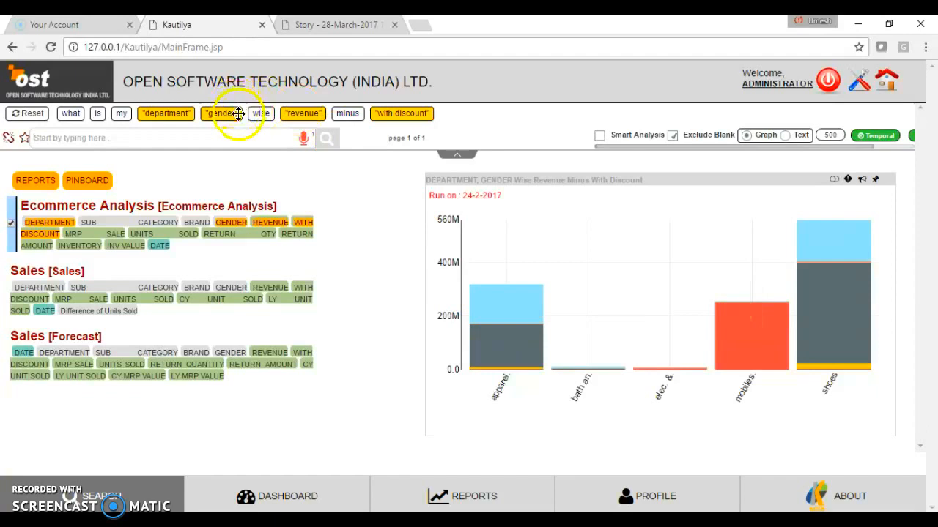
- Rerun the query with gender ahead of department and pin the stacked chart to the iDashboard
{"action": "left_click_drag", "start_coordinate": [238, 114], "coordinate": [161, 118]}
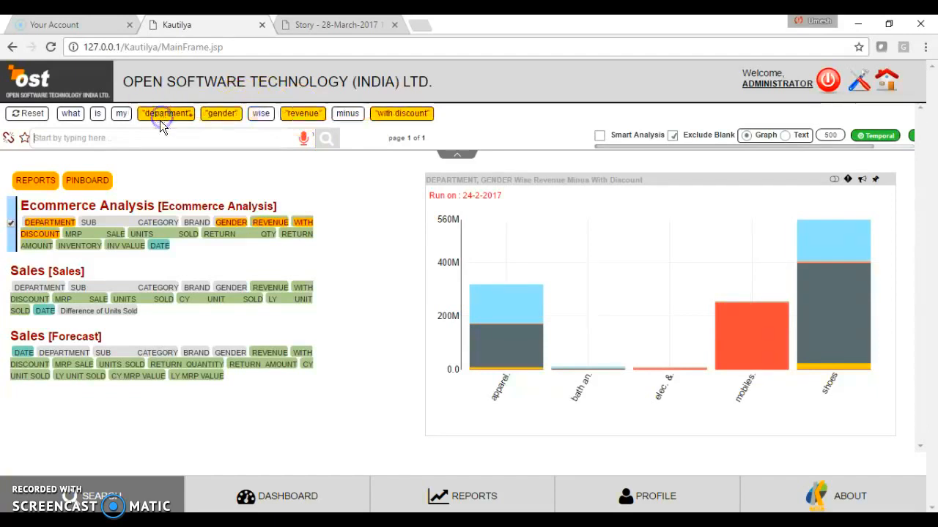
{"action": "left_click_drag", "start_coordinate": [236, 114], "coordinate": [160, 115]}
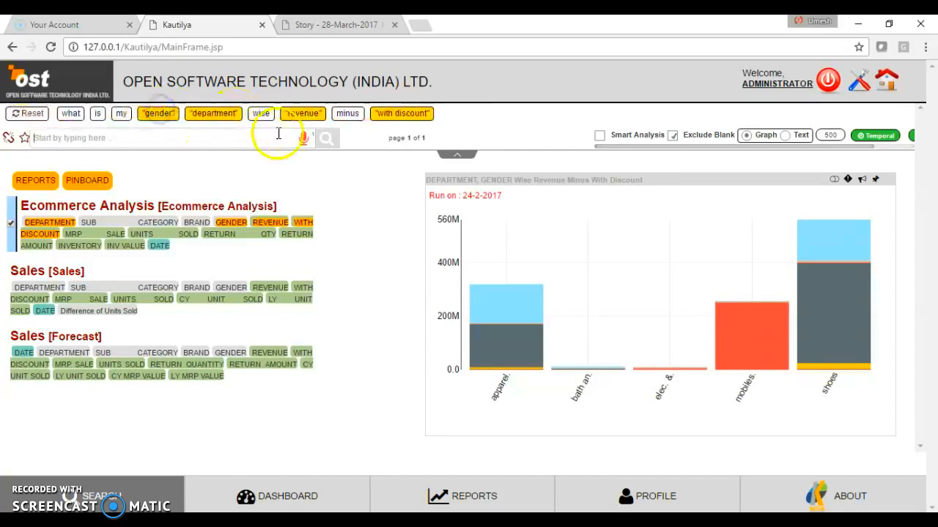
{"action": "left_click", "coordinate": [324, 139]}
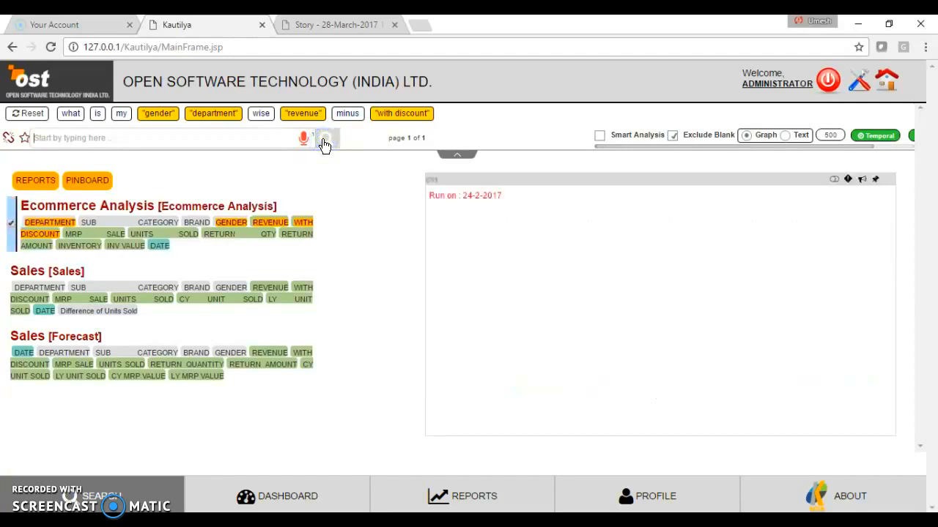
{"action": "left_click", "coordinate": [875, 180]}
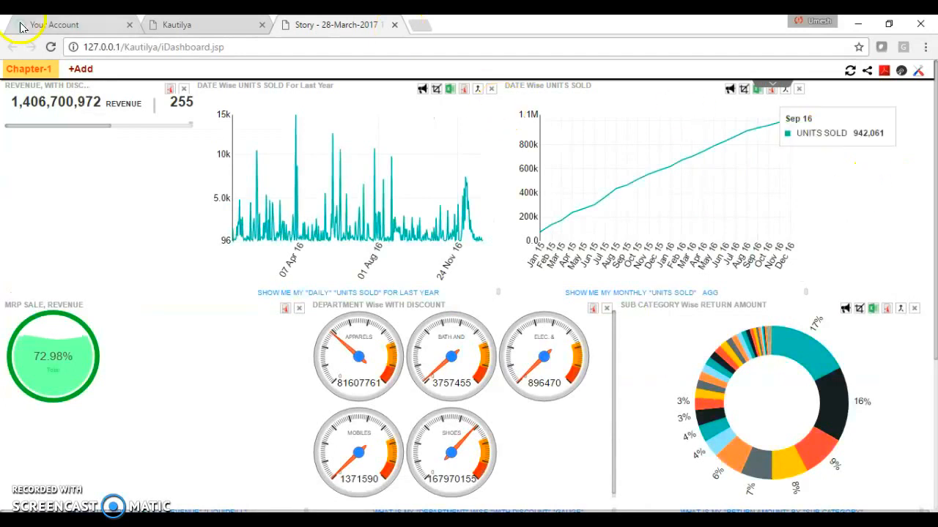
- Return to the search page and remove gender, department, wise, revenue, minus and with discount from the query, keeping "what is my"
{"action": "left_click", "coordinate": [187, 26]}
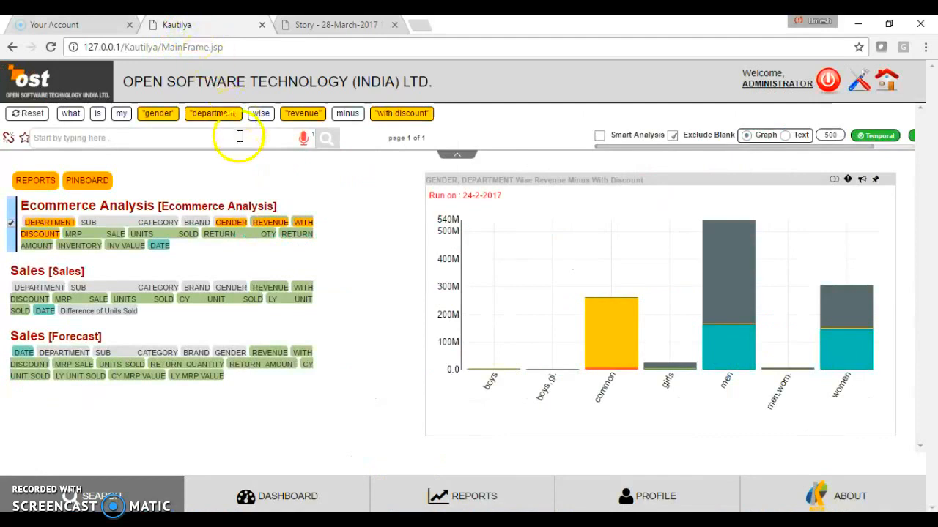
{"action": "left_click", "coordinate": [167, 116]}
{"action": "left_click", "coordinate": [167, 116]}
{"action": "right_click", "coordinate": [167, 115]}
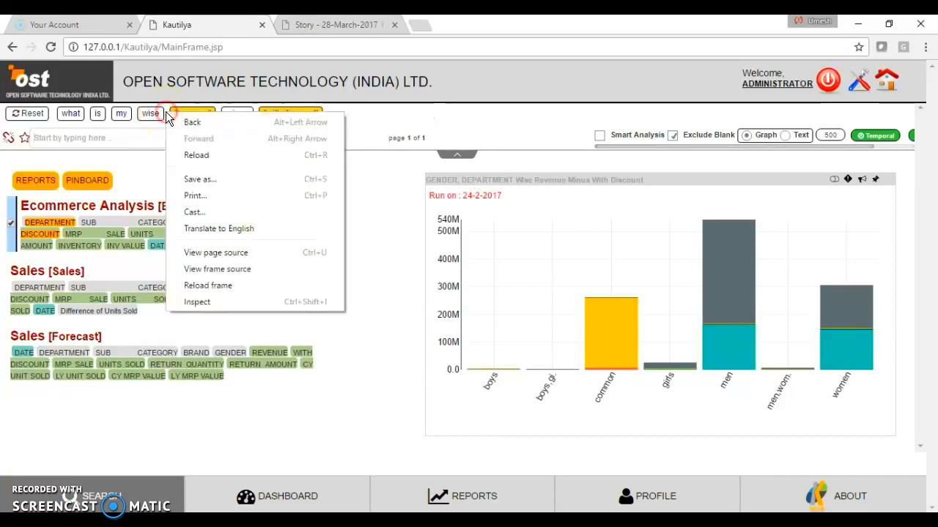
{"action": "left_click", "coordinate": [145, 115]}
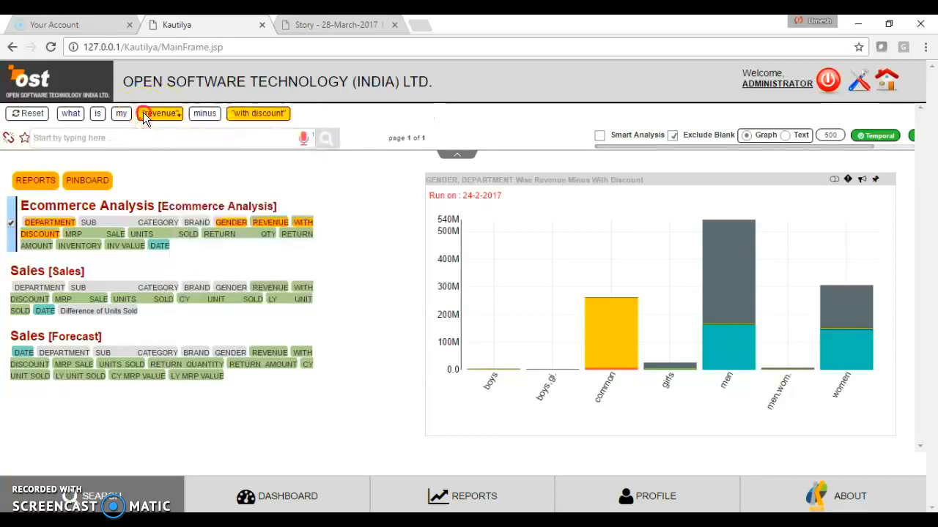
{"action": "left_click", "coordinate": [145, 116]}
{"action": "left_click", "coordinate": [145, 116]}
{"action": "left_click", "coordinate": [143, 115]}
{"action": "left_click", "coordinate": [83, 130]}
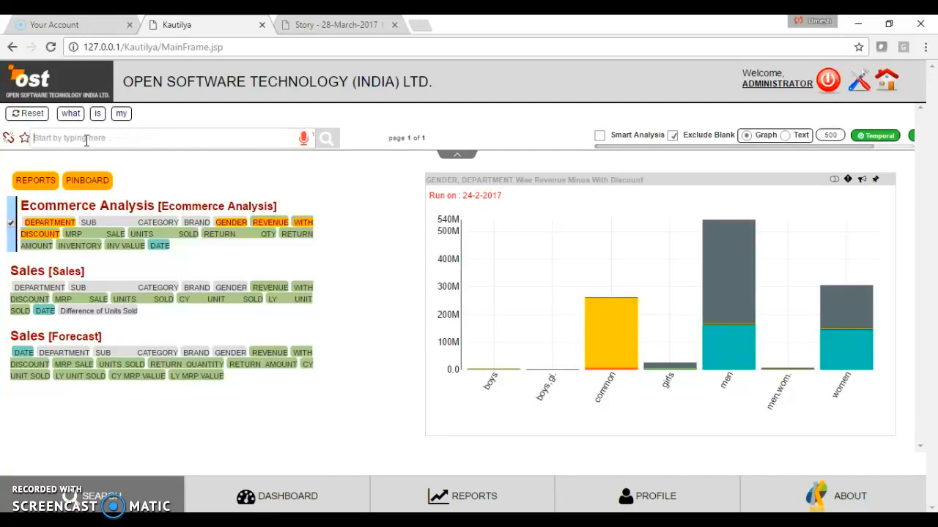
- Complete the query as "what is my top 10 brand by units sold"
{"action": "type", "text": "top"}
{"action": "key", "text": "space"}
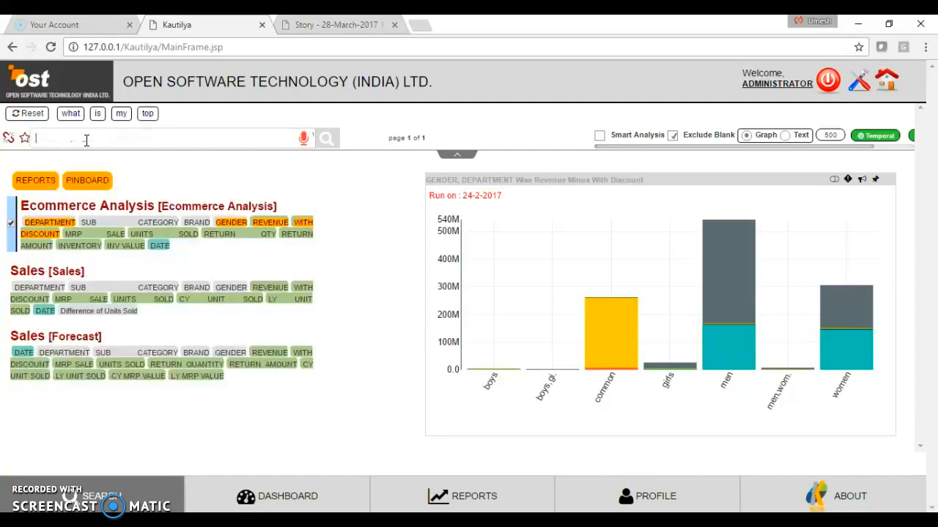
{"action": "type", "text": "brand"}
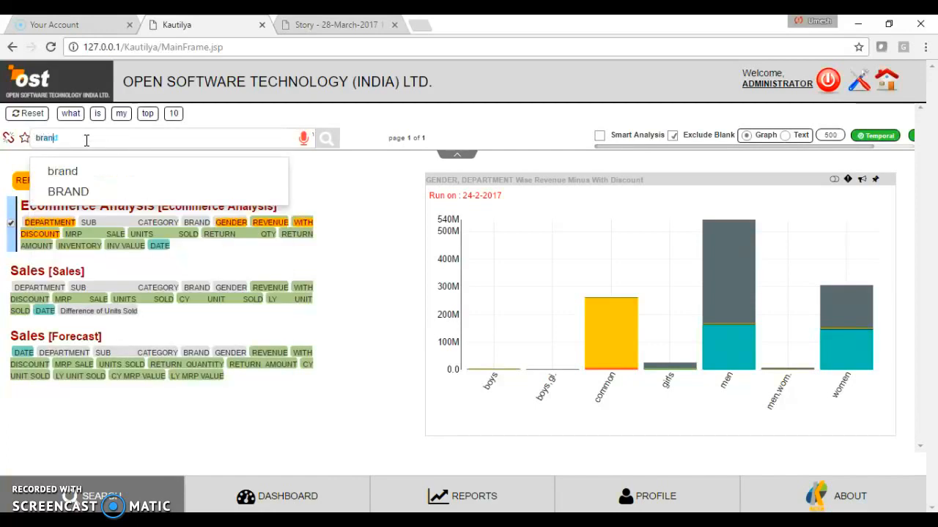
{"action": "key", "text": "space"}
{"action": "type", "text": "by"}
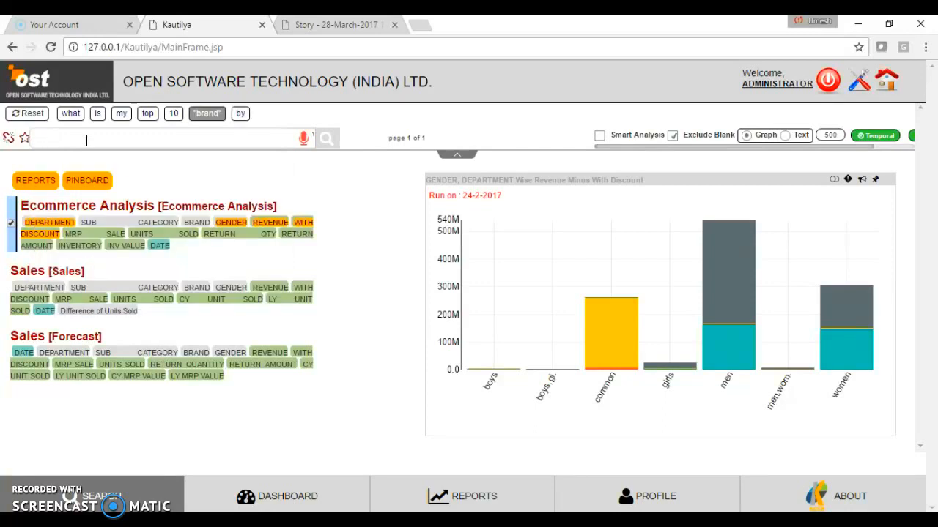
{"action": "type", "text": "units sold"}
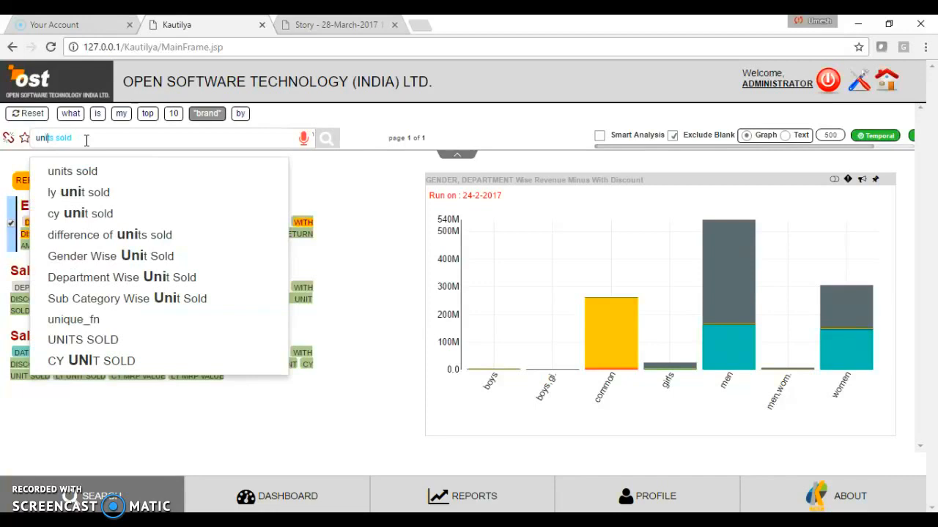
{"action": "key", "text": "Return"}
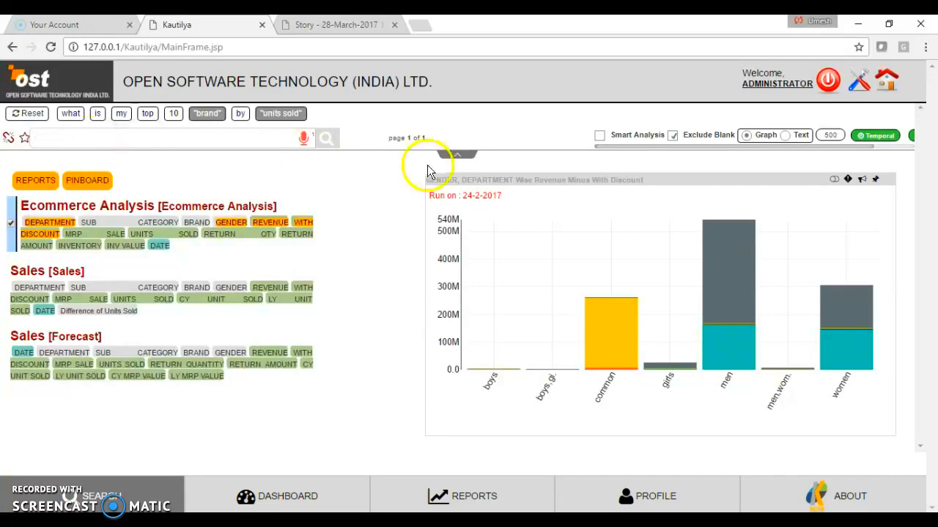
- Show the top 10 brands result as text and pin the table to the iDashboard
{"action": "left_click", "coordinate": [783, 136]}
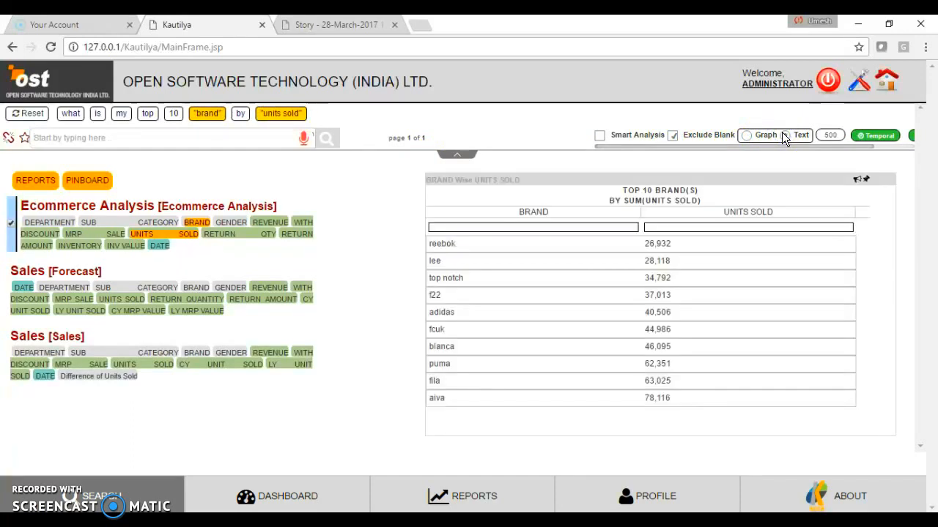
{"action": "left_click", "coordinate": [621, 228]}
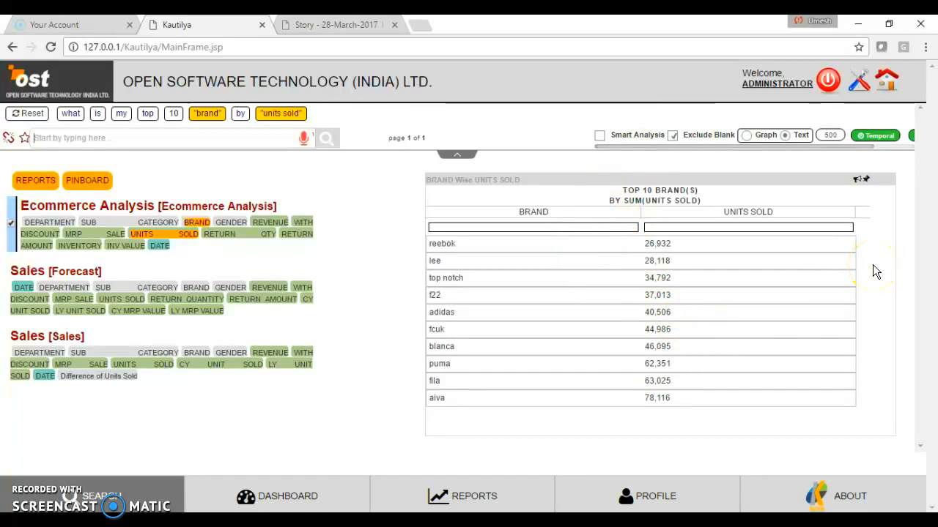
{"action": "left_click", "coordinate": [866, 181]}
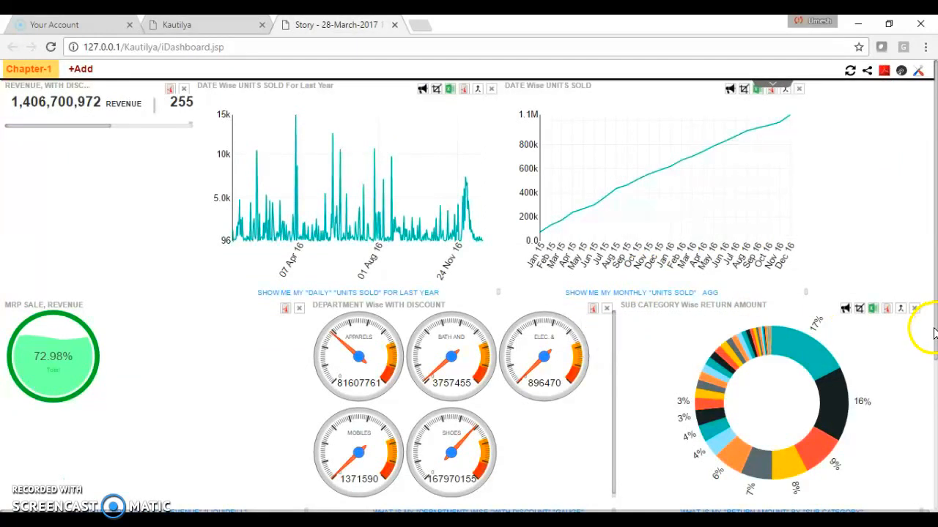
- Widen the revenue and discount tile to fit both figures and move the MRP Sale liquid-fill tile beside it
{"action": "left_click_drag", "start_coordinate": [933, 331], "coordinate": [881, 296]}
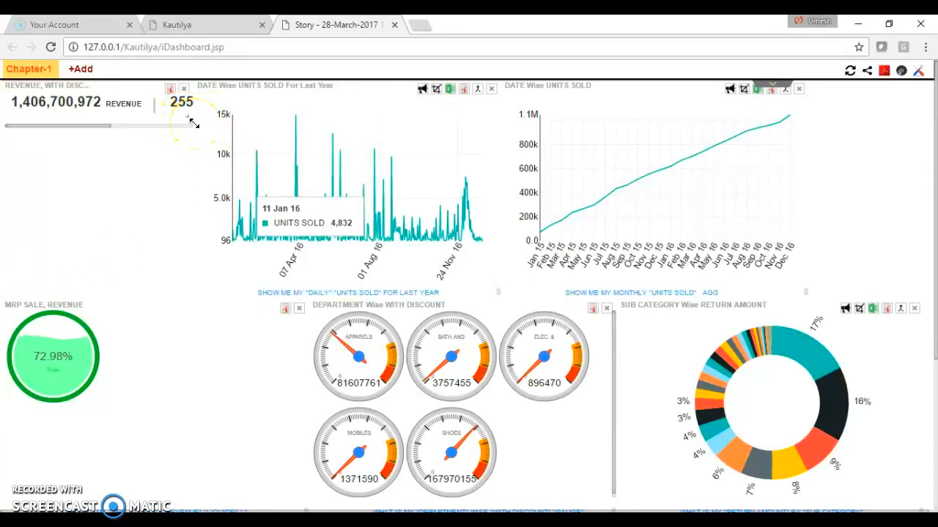
{"action": "left_click_drag", "start_coordinate": [194, 124], "coordinate": [370, 125]}
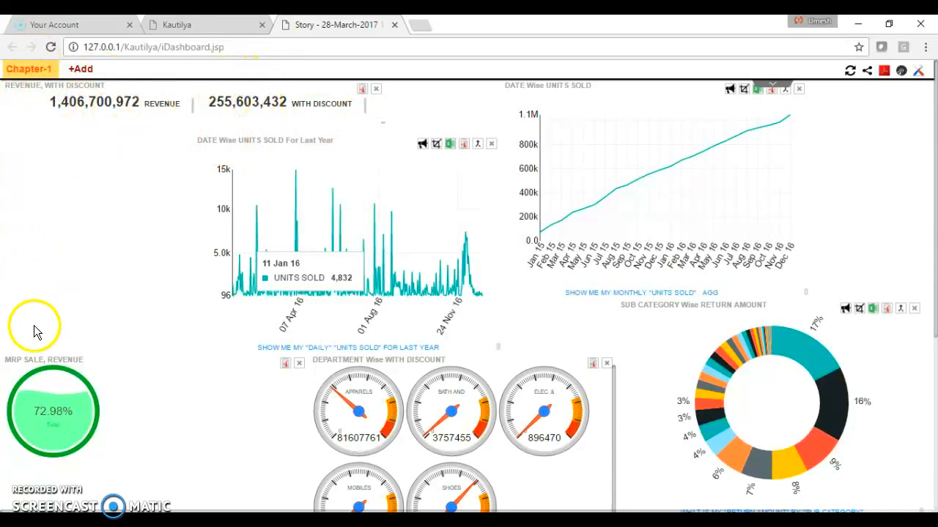
{"action": "left_click_drag", "start_coordinate": [29, 360], "coordinate": [440, 85]}
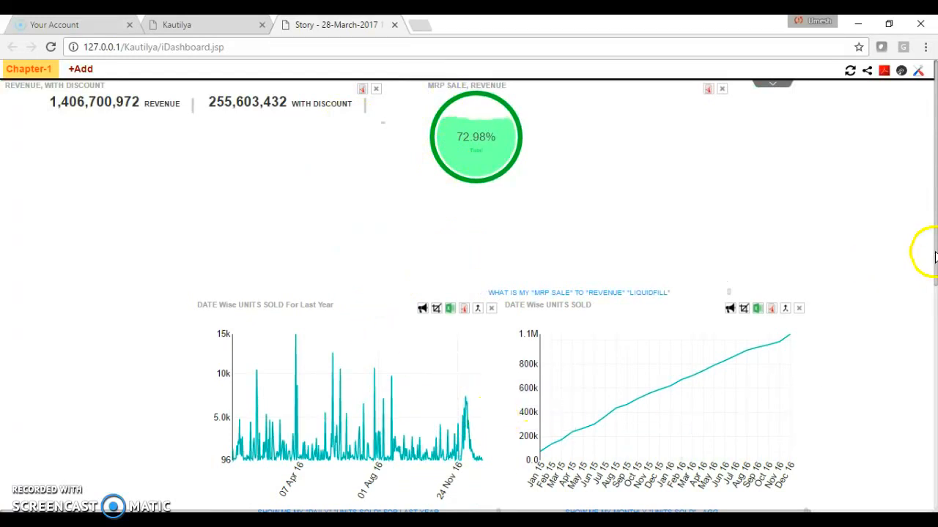
- Arrange the department gauges in the dashboard's first row, directly after the MRP Sale liquid-fill tile
{"action": "left_click_drag", "start_coordinate": [933, 254], "coordinate": [931, 313]}
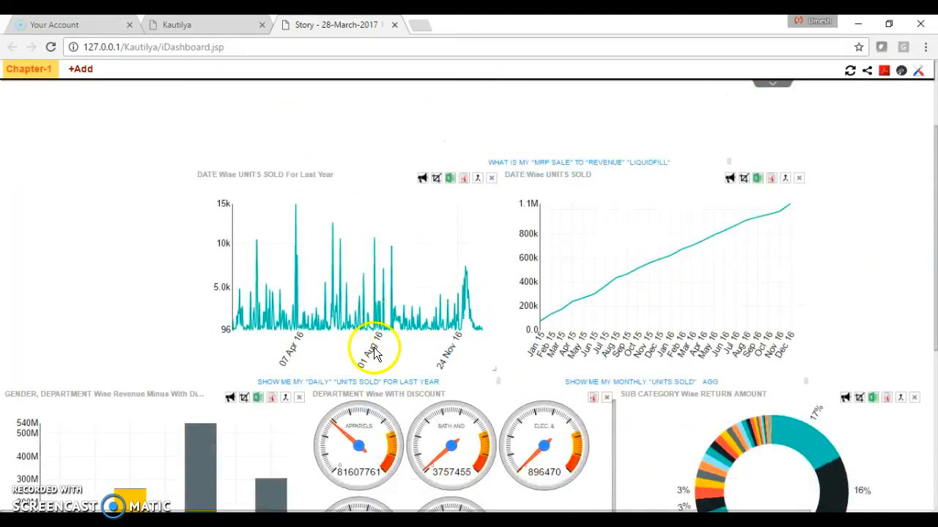
{"action": "left_click_drag", "start_coordinate": [367, 391], "coordinate": [655, 104]}
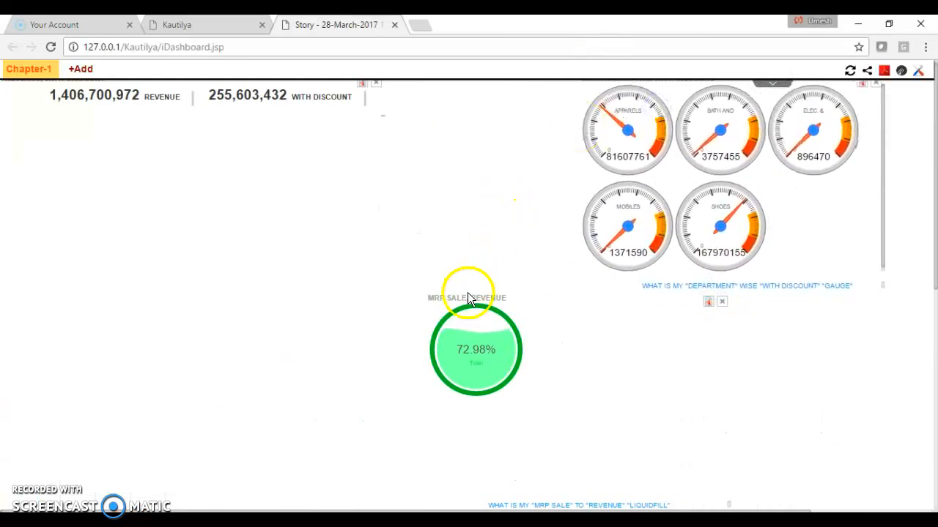
{"action": "left_click_drag", "start_coordinate": [466, 295], "coordinate": [438, 95]}
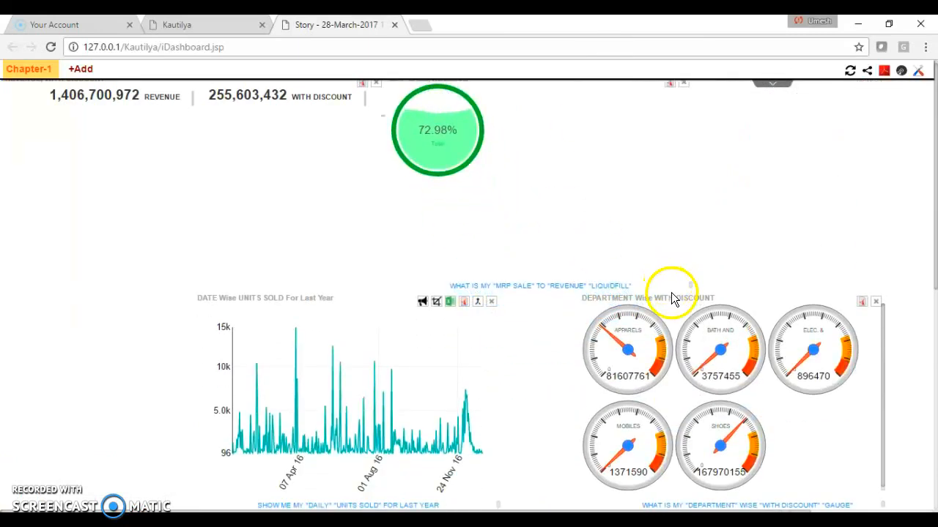
{"action": "left_click_drag", "start_coordinate": [673, 296], "coordinate": [783, 107]}
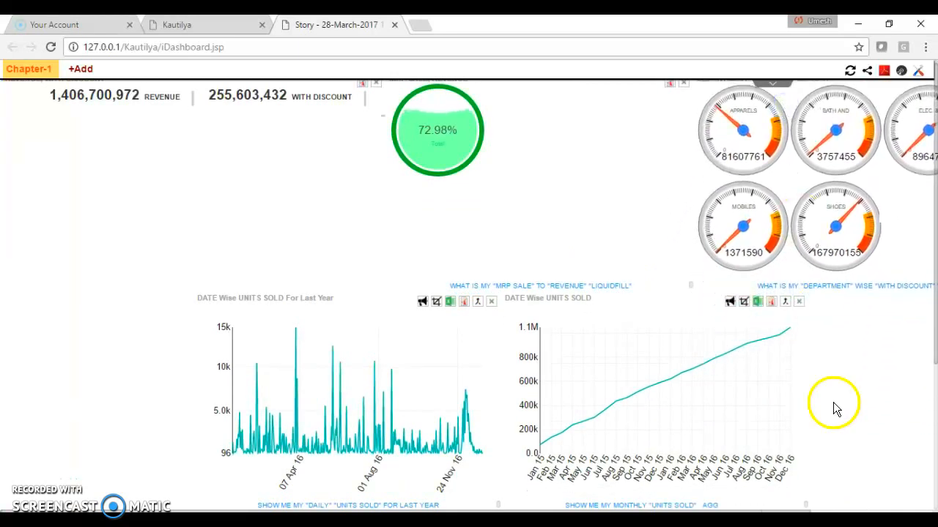
- Narrow the department gauges tile to a single column of gauges
{"action": "left_click_drag", "start_coordinate": [788, 511], "coordinate": [864, 511]}
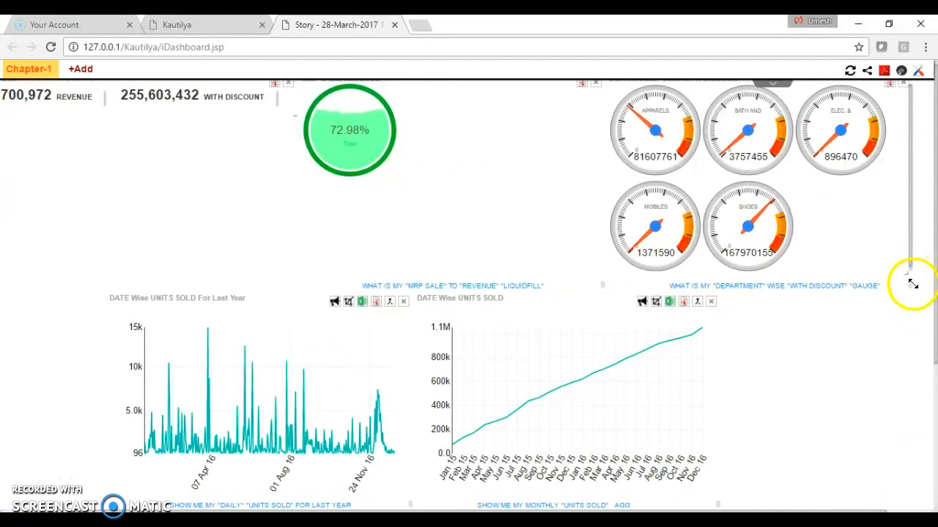
{"action": "left_click_drag", "start_coordinate": [914, 283], "coordinate": [849, 291]}
{"action": "left_click_drag", "start_coordinate": [781, 291], "coordinate": [720, 288]}
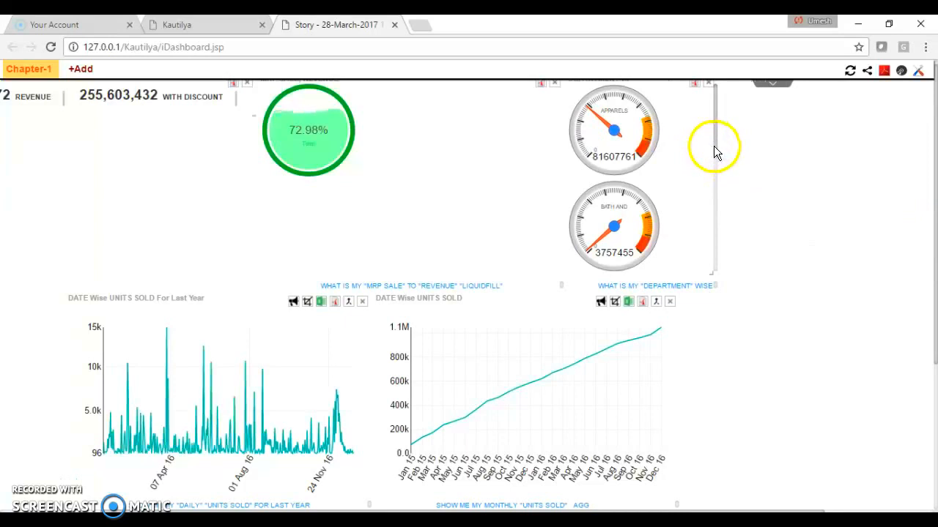
{"action": "mouse_move", "coordinate": [718, 154]}
{"action": "left_mouse_down"}
{"action": "mouse_move", "coordinate": [710, 245]}
{"action": "mouse_move", "coordinate": [715, 144]}
{"action": "left_mouse_up"}
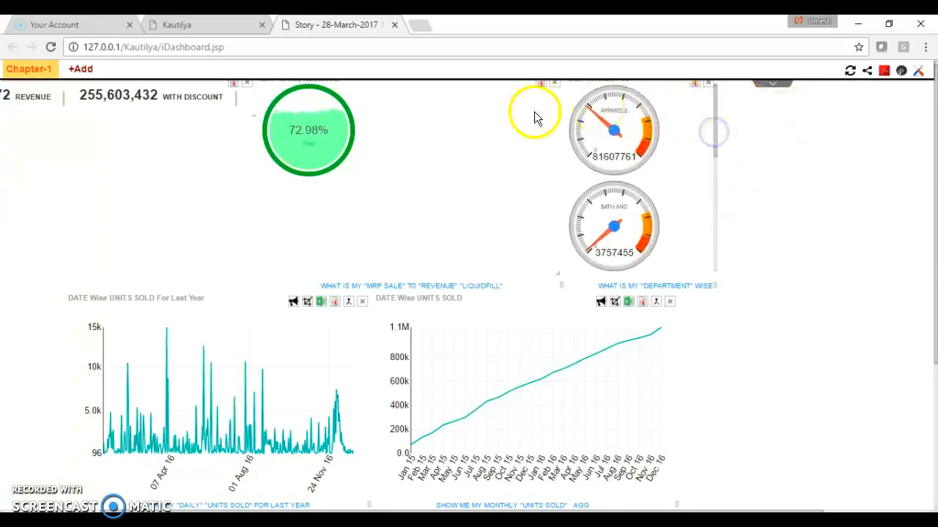
- Move the MRP Sale tile beneath the revenue figures and shrink it to fit closely around its circle
{"action": "left_click_drag", "start_coordinate": [271, 81], "coordinate": [51, 150]}
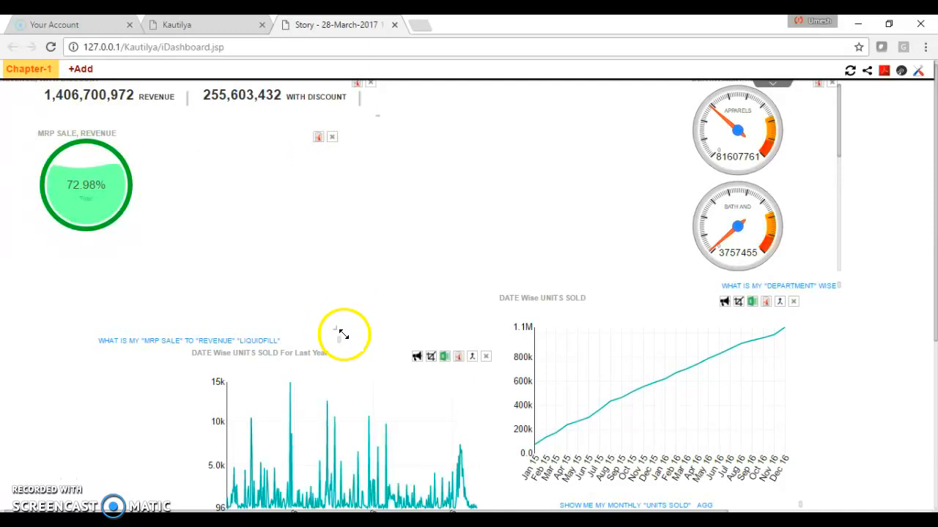
{"action": "left_click_drag", "start_coordinate": [343, 334], "coordinate": [155, 247]}
{"action": "left_click", "coordinate": [171, 251]}
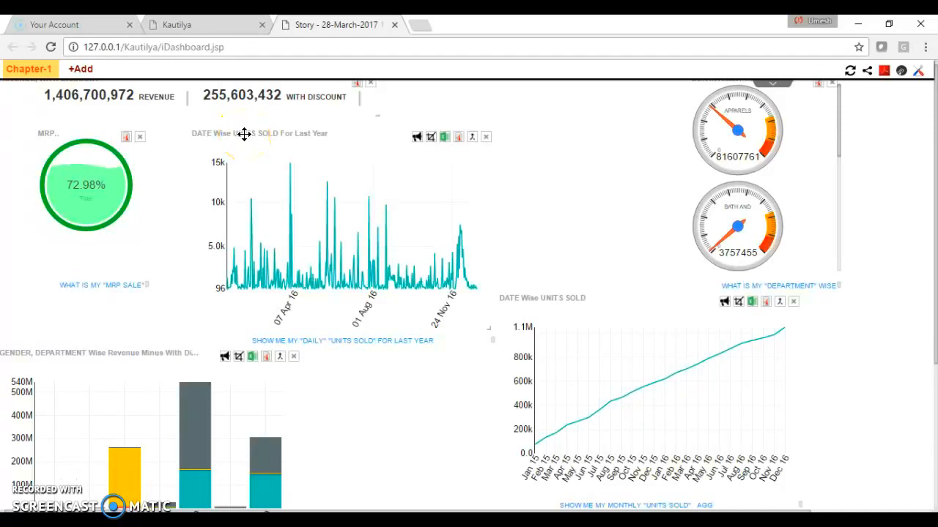
- Move the last-year units sold chart further down the dashboard and return the MRP Sale tile beside the revenue figures
{"action": "left_click_drag", "start_coordinate": [244, 134], "coordinate": [235, 356]}
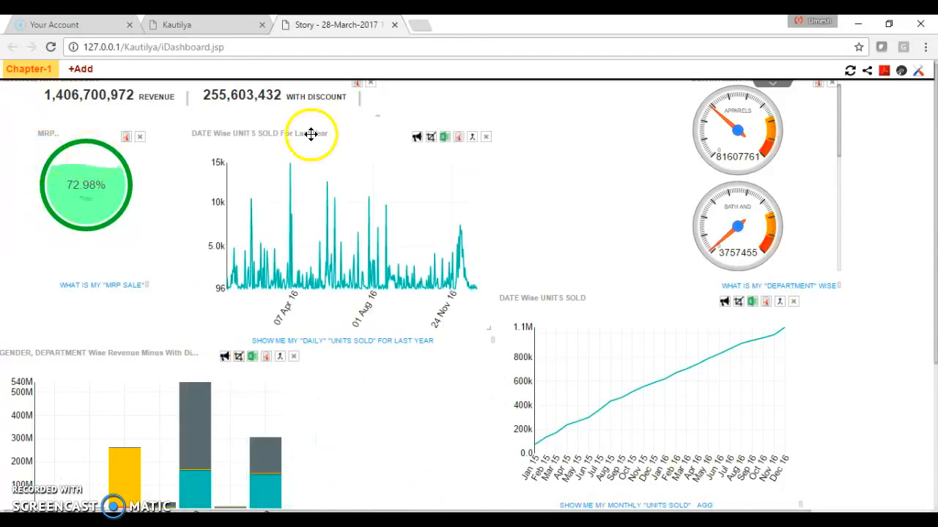
{"action": "left_click_drag", "start_coordinate": [296, 132], "coordinate": [399, 403]}
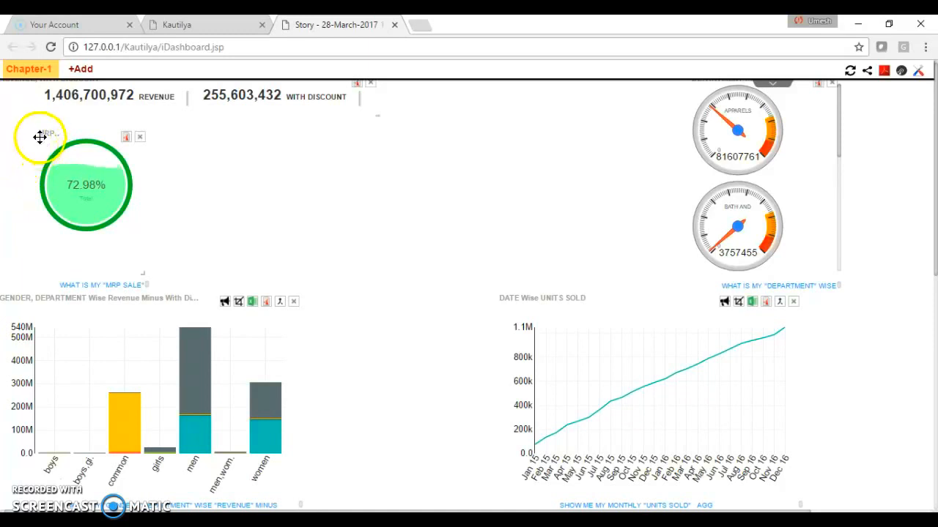
{"action": "left_click_drag", "start_coordinate": [39, 137], "coordinate": [393, 87]}
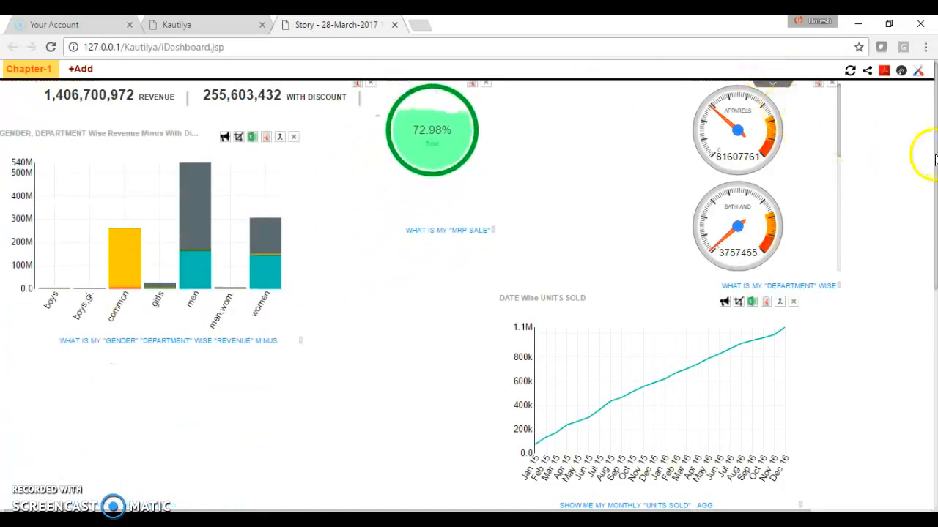
- Place the department gauges tile next to the MRP Sale tile and resize it to hold all five gauges in one row
{"action": "left_click_drag", "start_coordinate": [935, 161], "coordinate": [935, 139]}
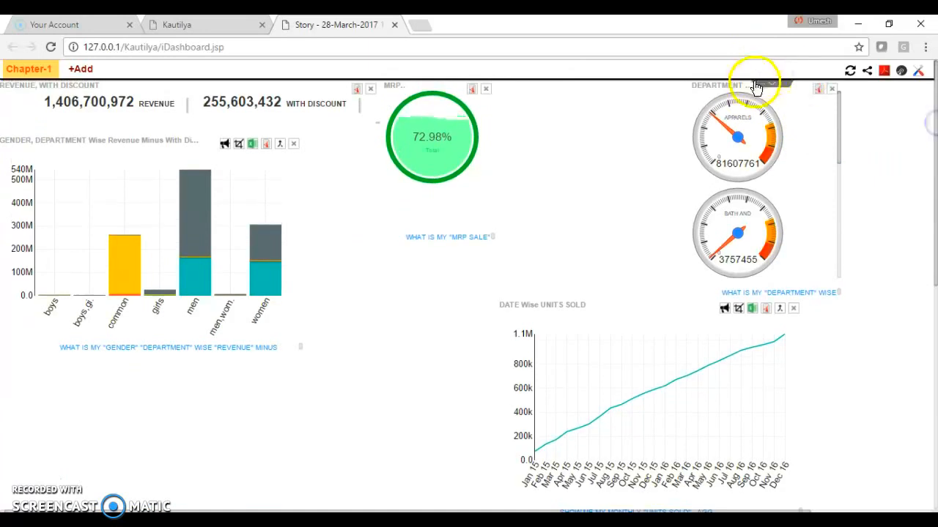
{"action": "left_click_drag", "start_coordinate": [728, 85], "coordinate": [583, 89]}
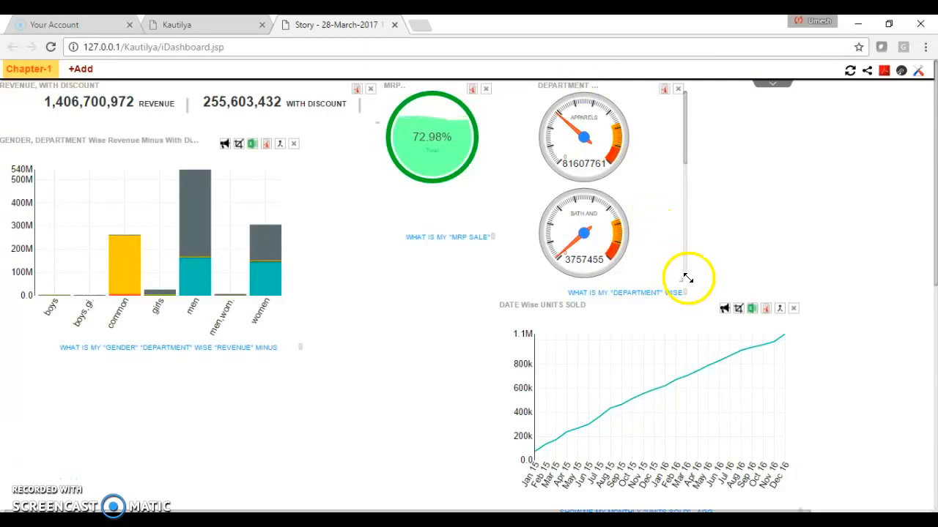
{"action": "left_click_drag", "start_coordinate": [687, 278], "coordinate": [780, 189]}
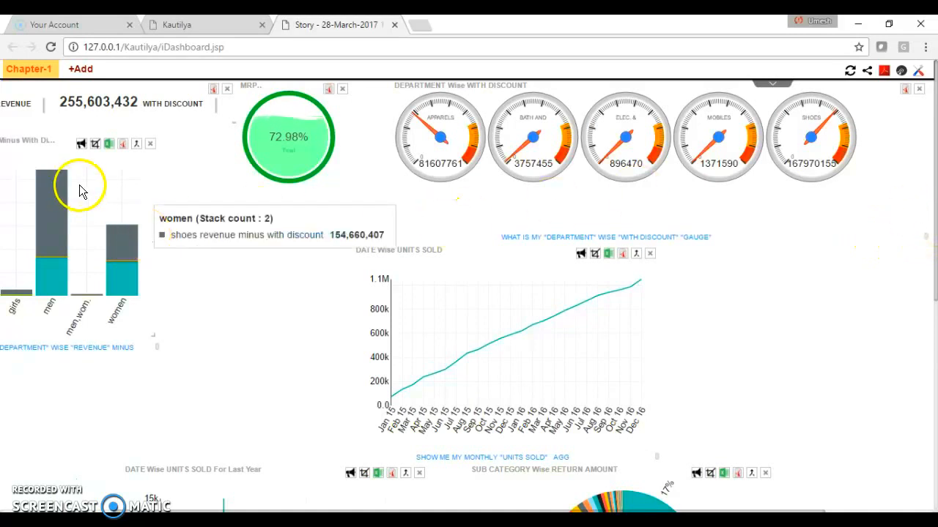
- Shift the gender and department stacked chart slightly right and place the last-year units sold chart directly below it
{"action": "left_click_drag", "start_coordinate": [16, 140], "coordinate": [54, 140]}
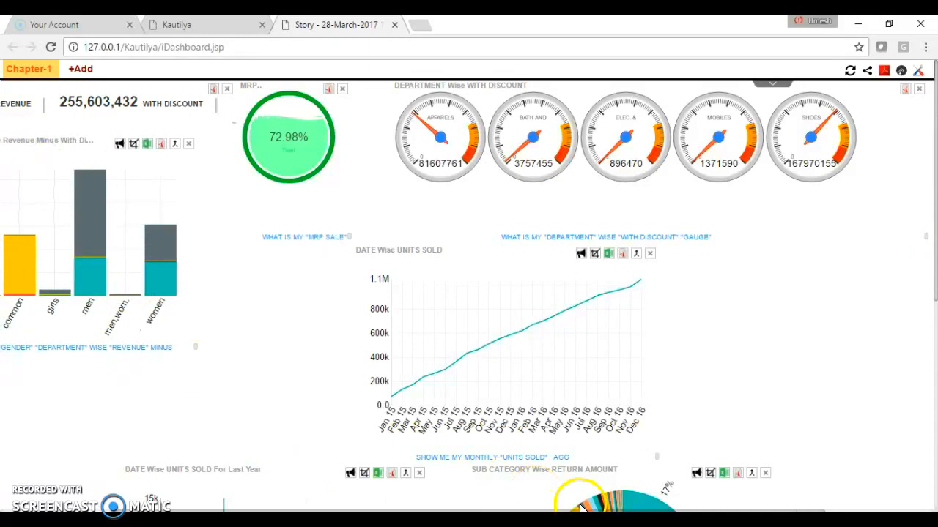
{"action": "mouse_move", "coordinate": [584, 506]}
{"action": "left_click_drag", "start_coordinate": [584, 512], "coordinate": [469, 513]}
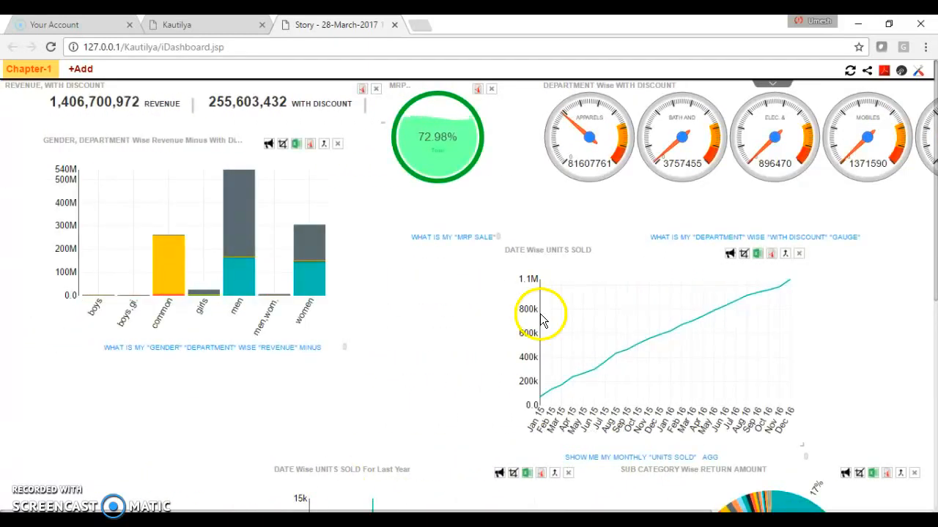
{"action": "left_click_drag", "start_coordinate": [305, 467], "coordinate": [54, 361]}
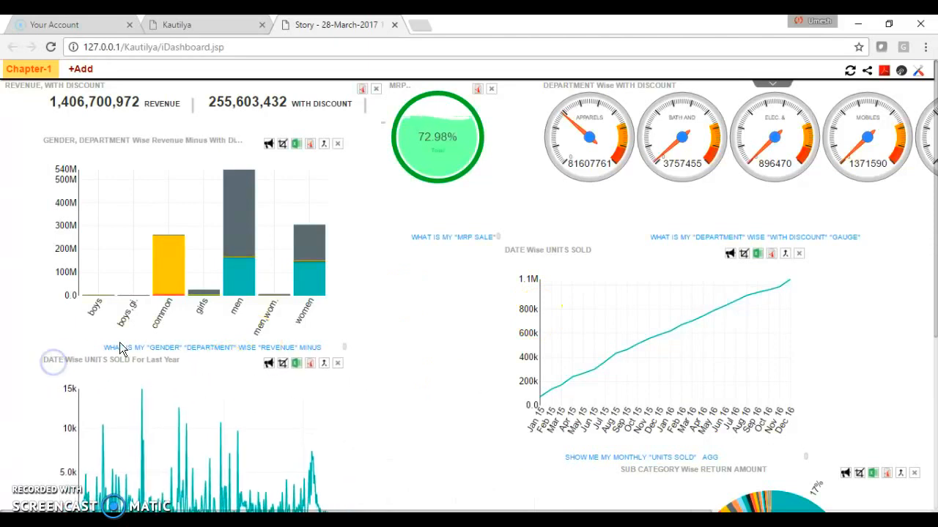
- Narrow the monthly units sold chart under the MRP Sale tile and place the sub category return amount ring beside it
{"action": "left_click_drag", "start_coordinate": [543, 251], "coordinate": [438, 268]}
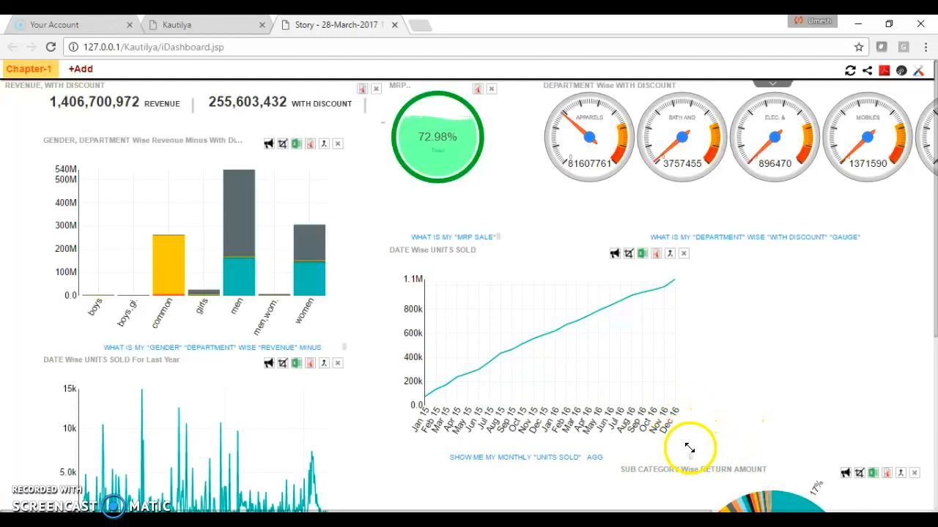
{"action": "left_click_drag", "start_coordinate": [689, 448], "coordinate": [633, 434]}
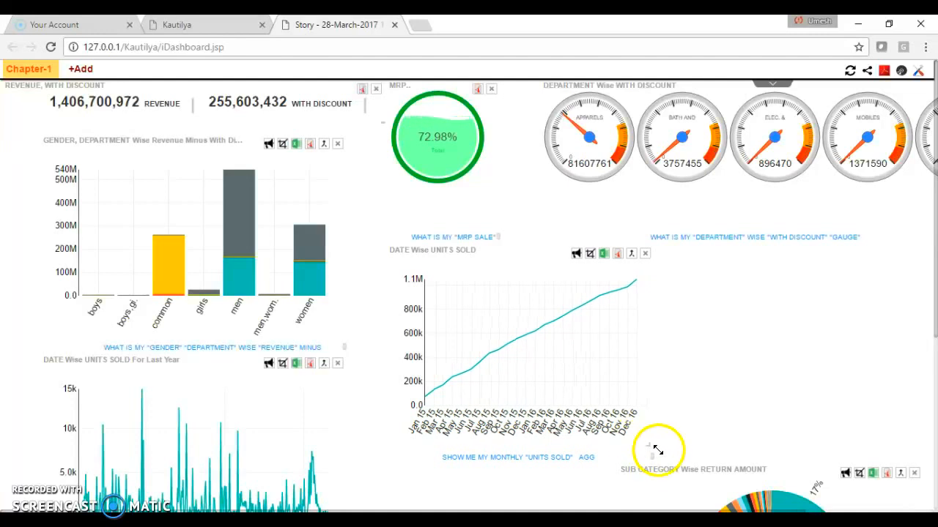
{"action": "left_click_drag", "start_coordinate": [670, 469], "coordinate": [715, 253]}
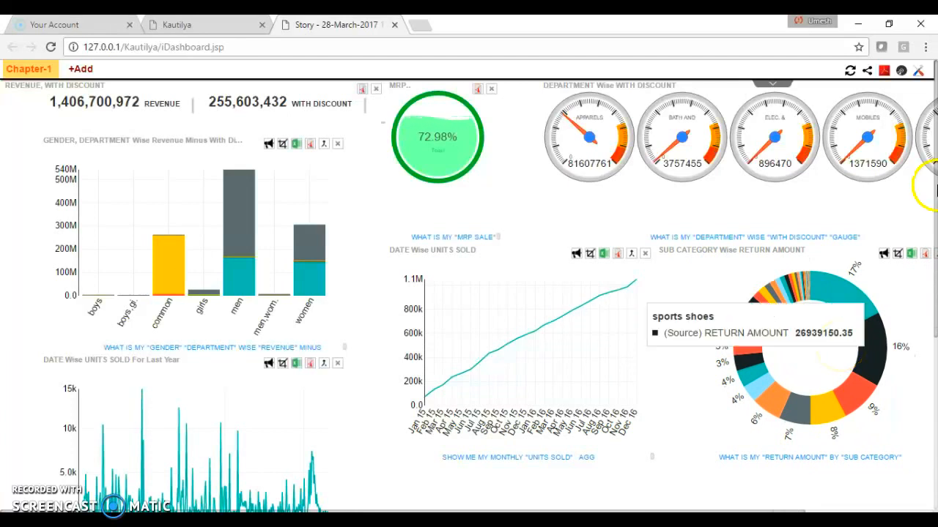
- Set the dashboard's Top-Background colour to dark green
{"action": "left_click", "coordinate": [919, 76]}
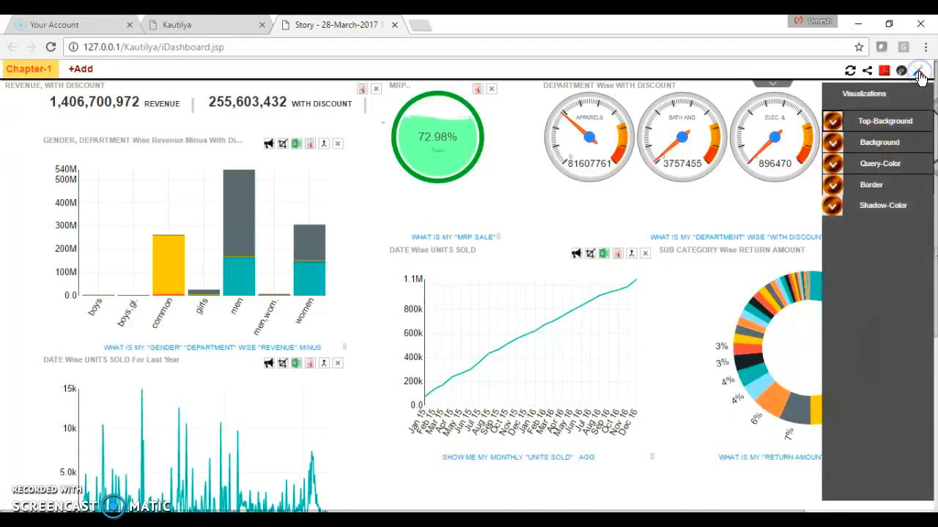
{"action": "left_click", "coordinate": [832, 123]}
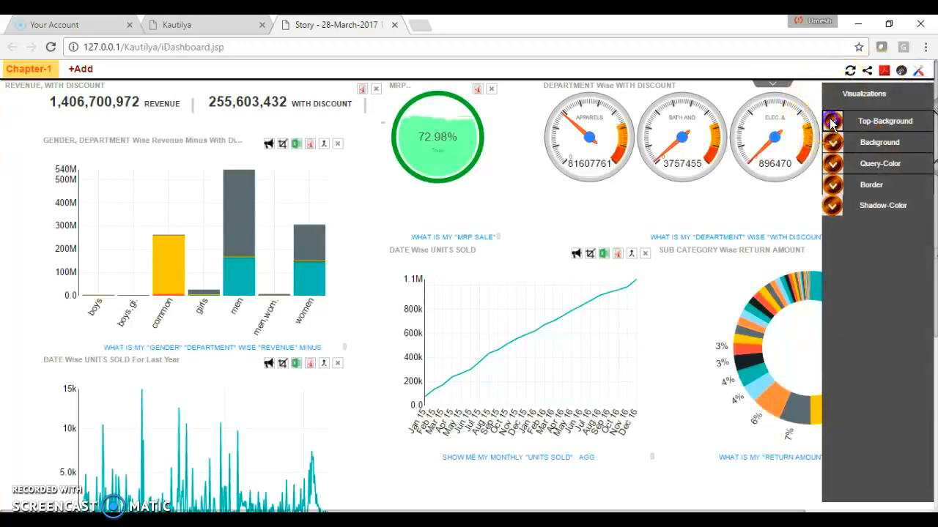
{"action": "left_click", "coordinate": [913, 145]}
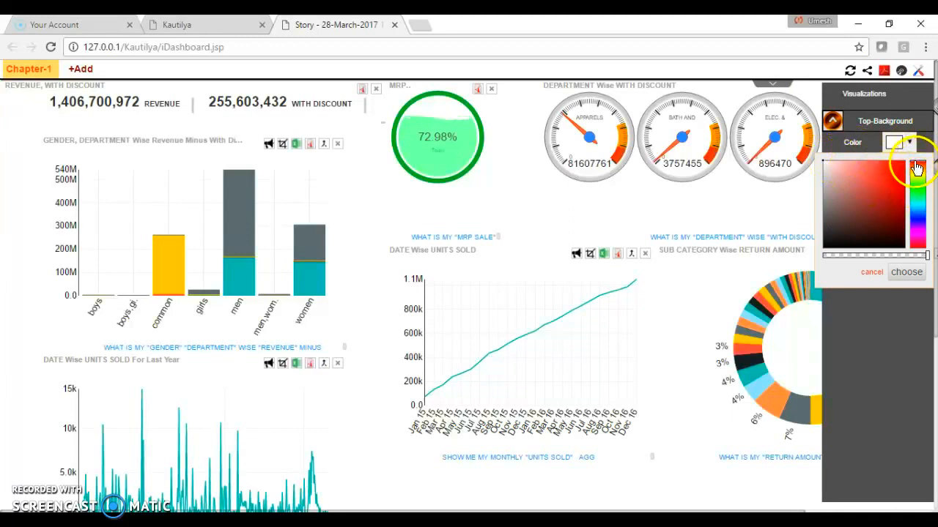
{"action": "left_click_drag", "start_coordinate": [916, 169], "coordinate": [916, 188]}
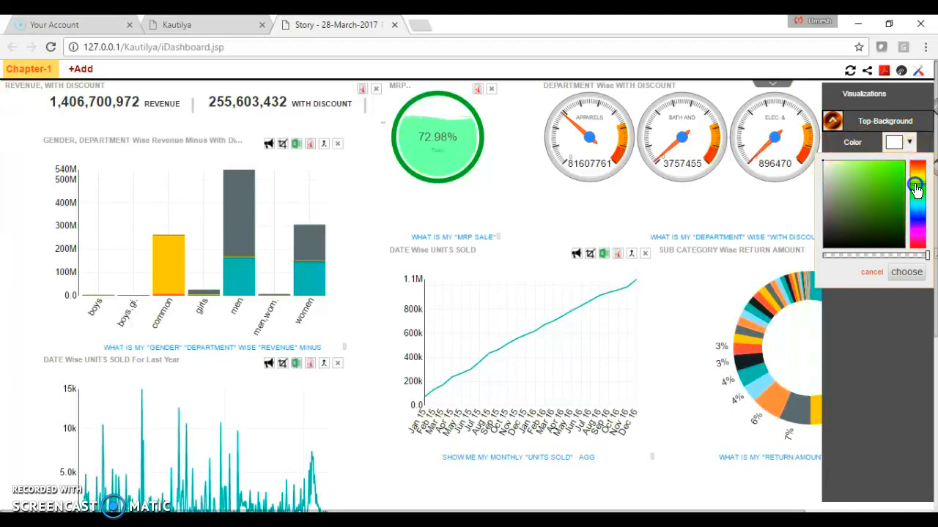
{"action": "left_click", "coordinate": [825, 169]}
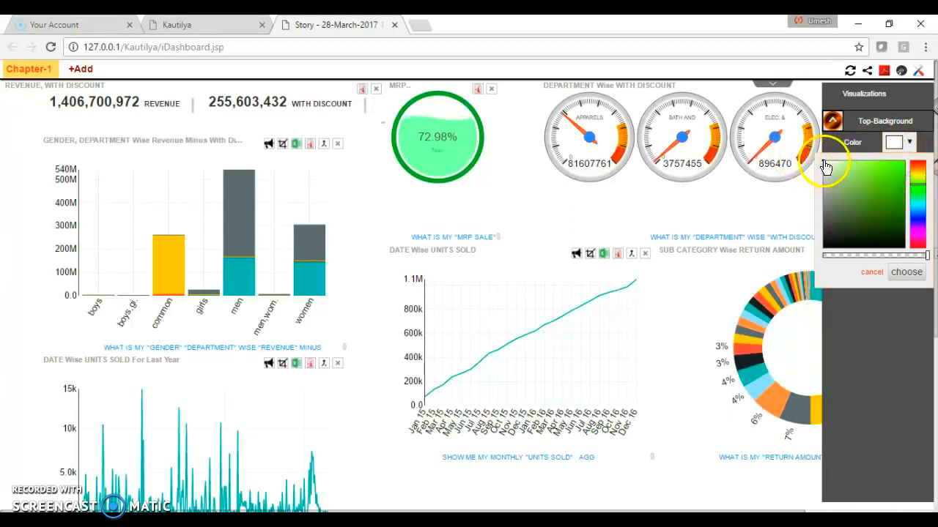
{"action": "left_click_drag", "start_coordinate": [825, 166], "coordinate": [888, 211]}
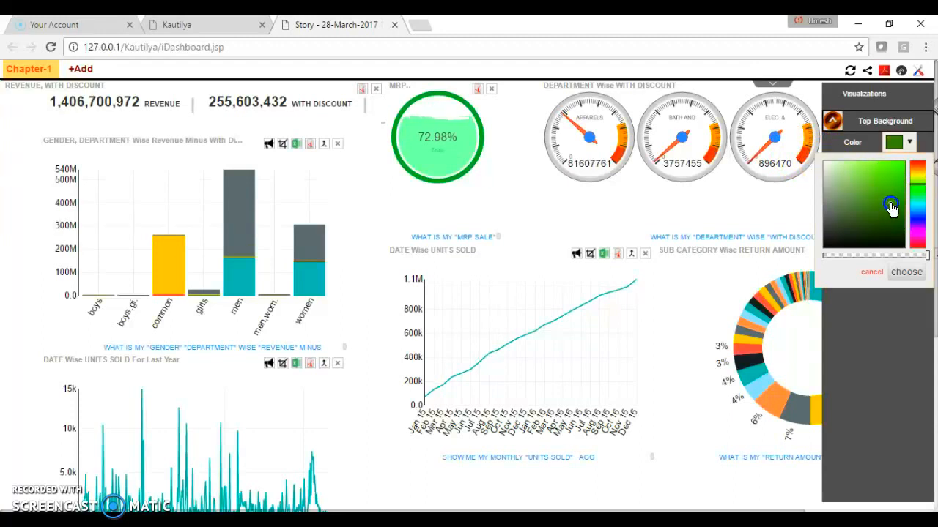
{"action": "left_click", "coordinate": [906, 272]}
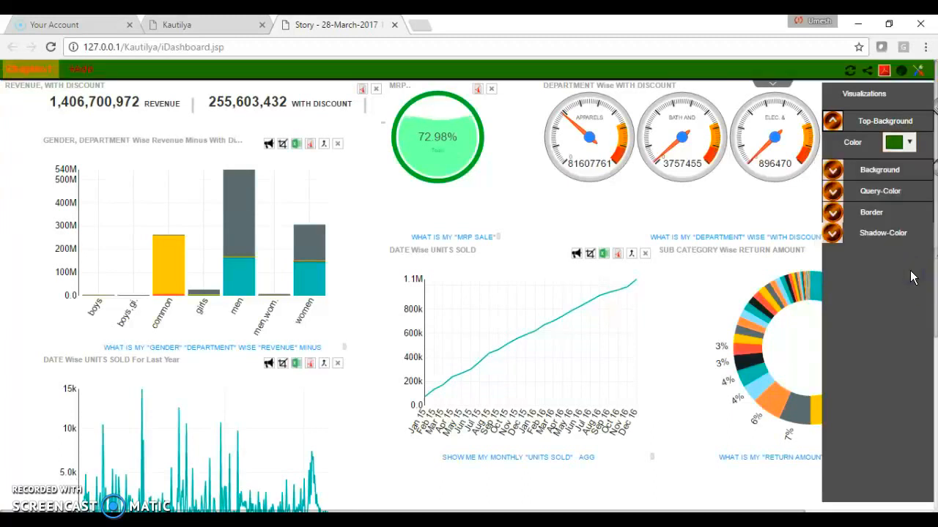
- Apply the blurred yellow-green picture as the dashboard's background image
{"action": "left_click", "coordinate": [832, 170]}
{"action": "left_click", "coordinate": [911, 194]}
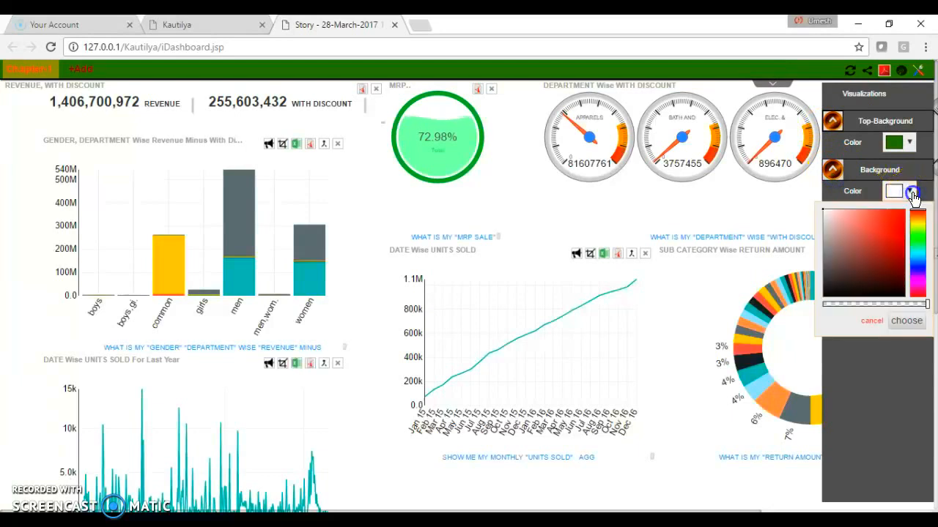
{"action": "left_click", "coordinate": [913, 195]}
{"action": "left_click", "coordinate": [859, 233]}
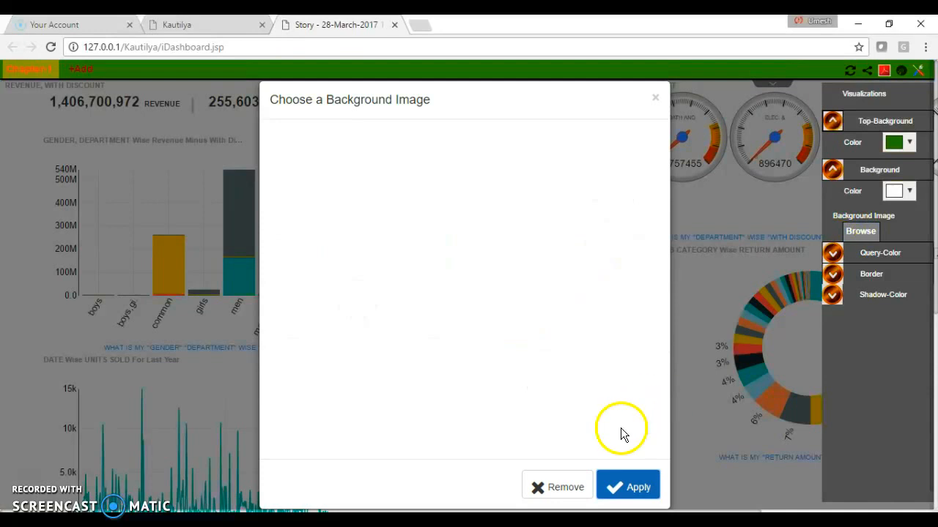
{"action": "left_click", "coordinate": [565, 492]}
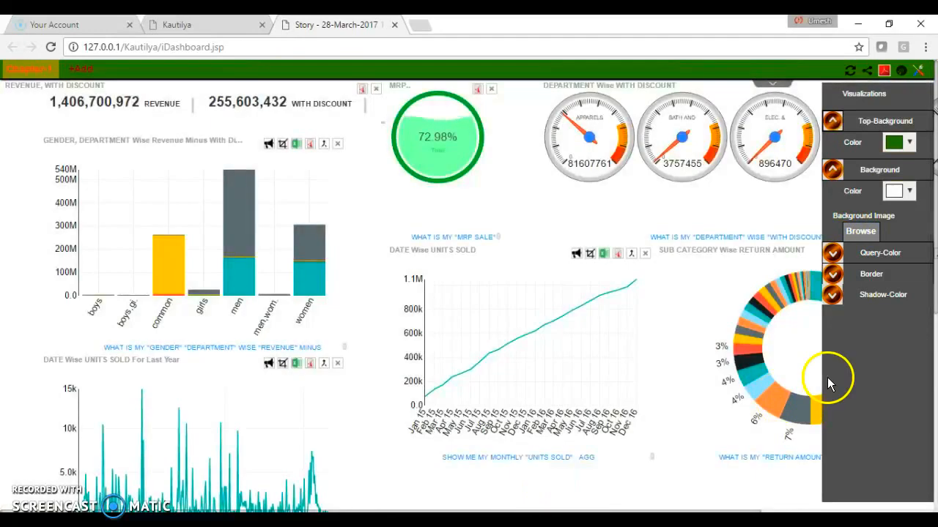
{"action": "left_click", "coordinate": [855, 233]}
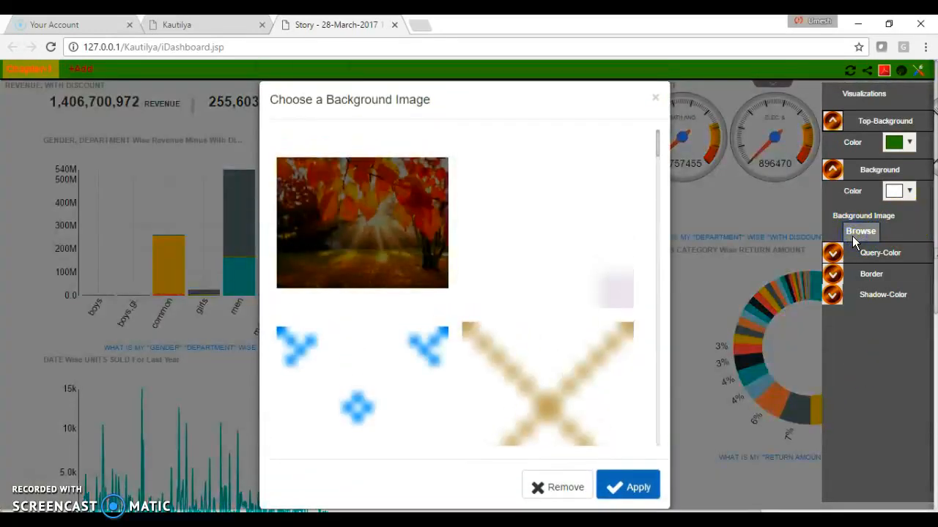
{"action": "left_click_drag", "start_coordinate": [659, 156], "coordinate": [663, 212]}
{"action": "left_click", "coordinate": [503, 209]}
{"action": "left_click", "coordinate": [635, 490]}
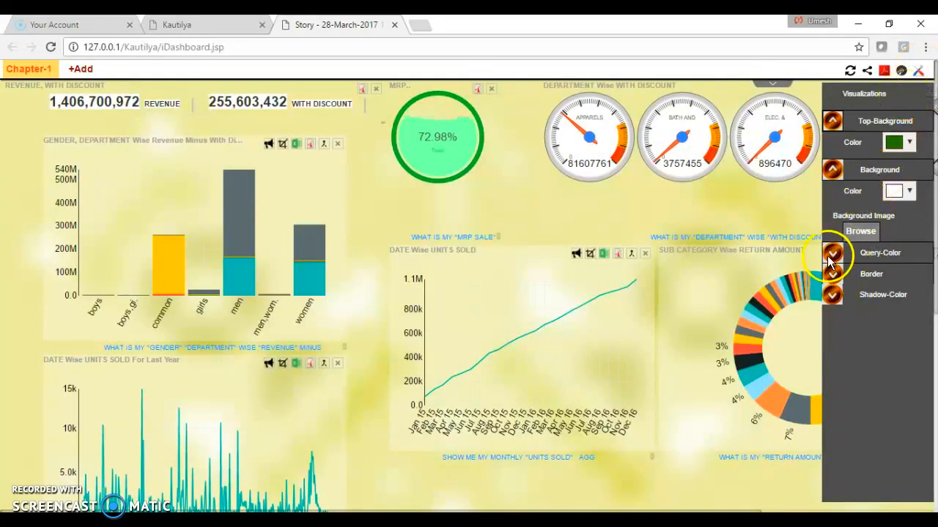
- Set the tiles' Shadow-Color to light pink and close the dashboard's visualization settings
{"action": "left_click", "coordinate": [831, 295]}
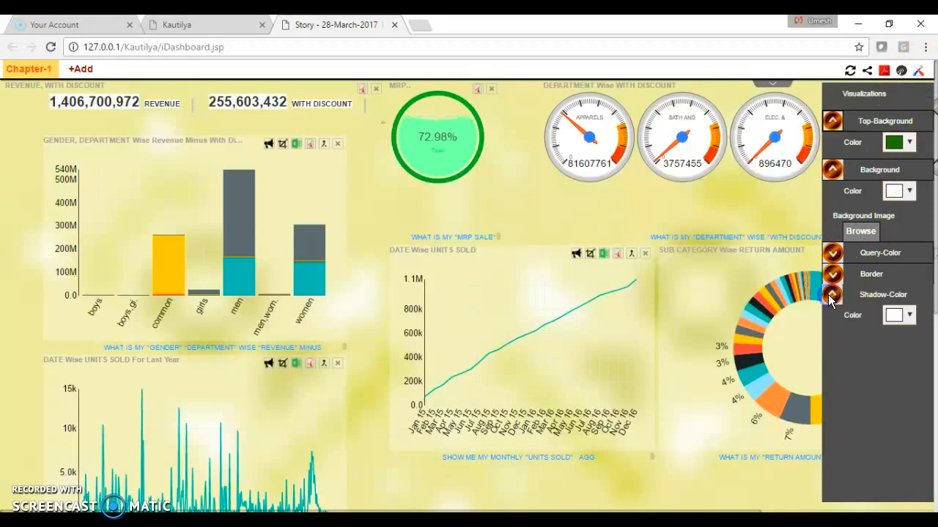
{"action": "left_click", "coordinate": [907, 316]}
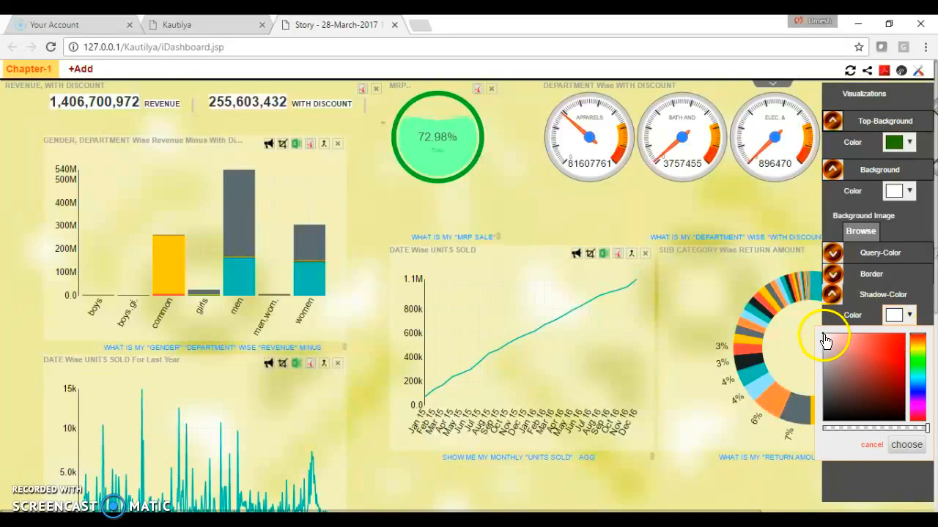
{"action": "left_click", "coordinate": [893, 444]}
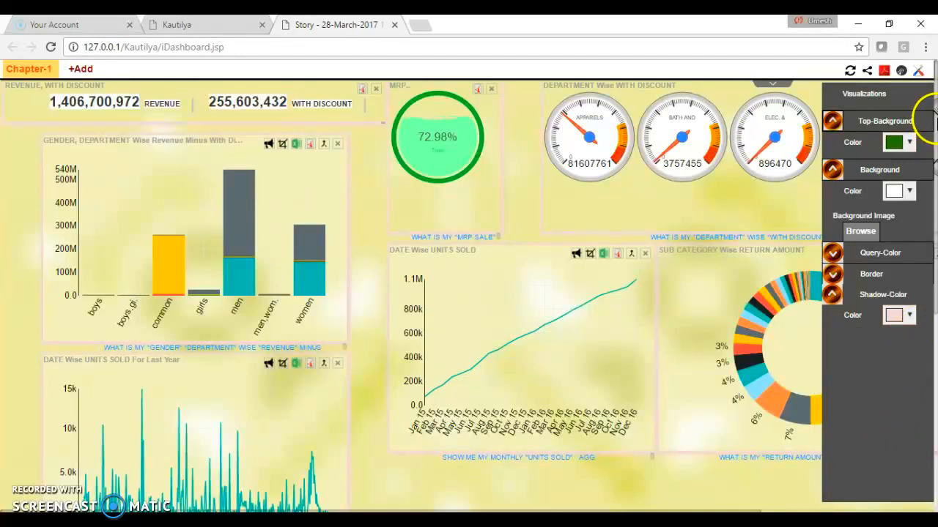
{"action": "left_click", "coordinate": [924, 70]}
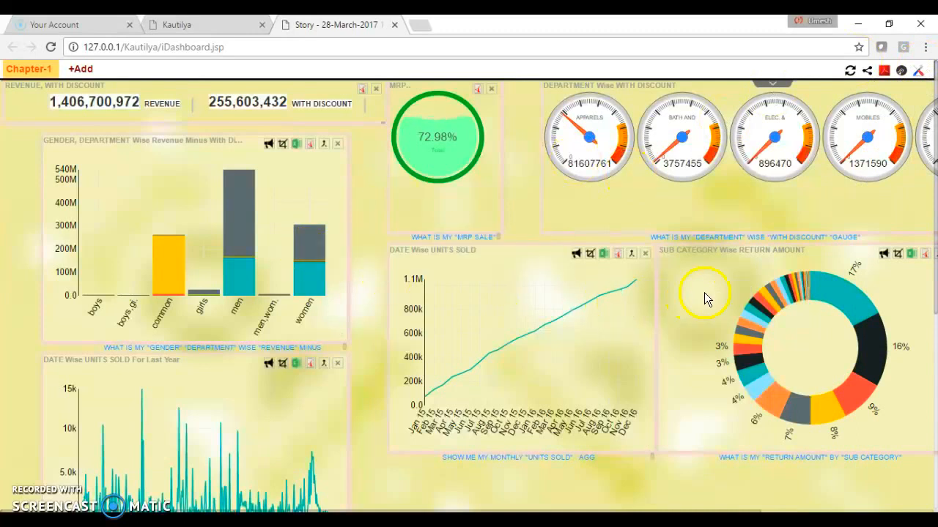
- Filter the dashboard by several sub categories in the return amount ring, including formal shoes and full sleeves sweatshirts
{"action": "mouse_move", "coordinate": [844, 299]}
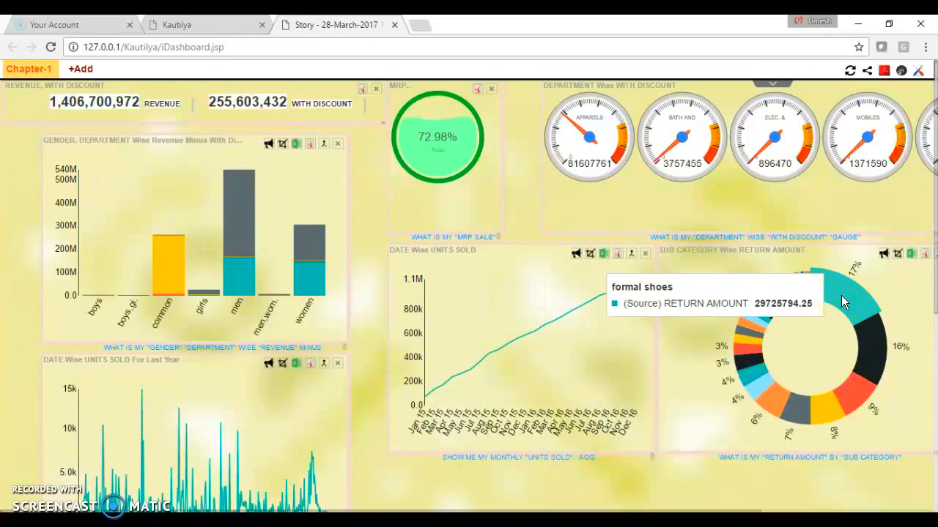
{"action": "left_click", "coordinate": [842, 296]}
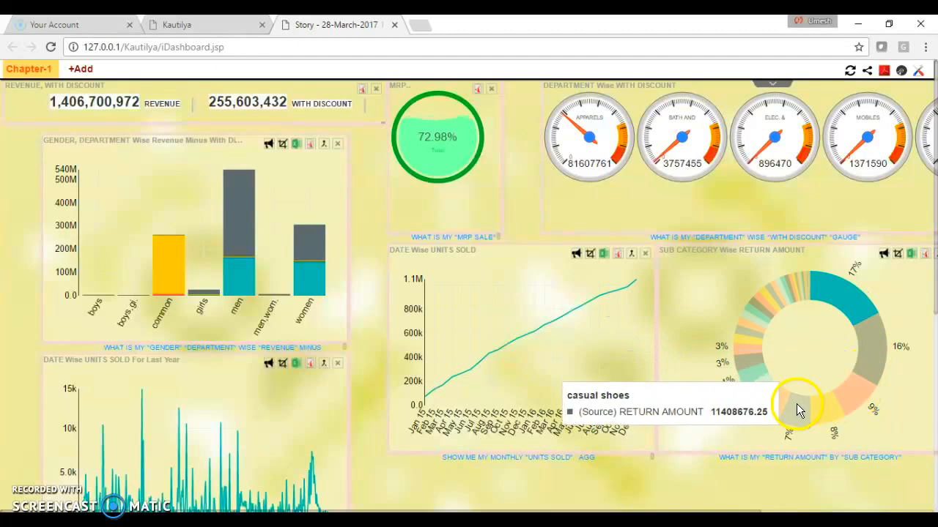
{"action": "left_click", "coordinate": [768, 298]}
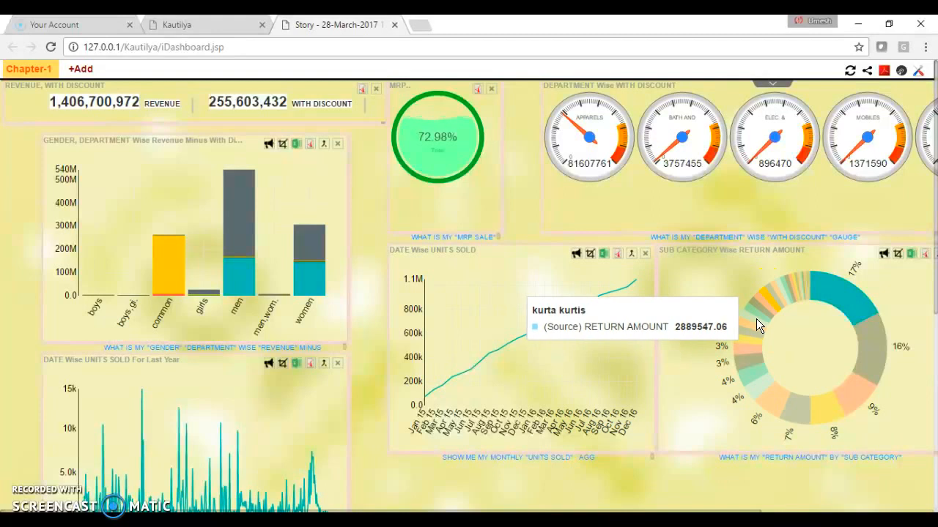
{"action": "left_click", "coordinate": [753, 372]}
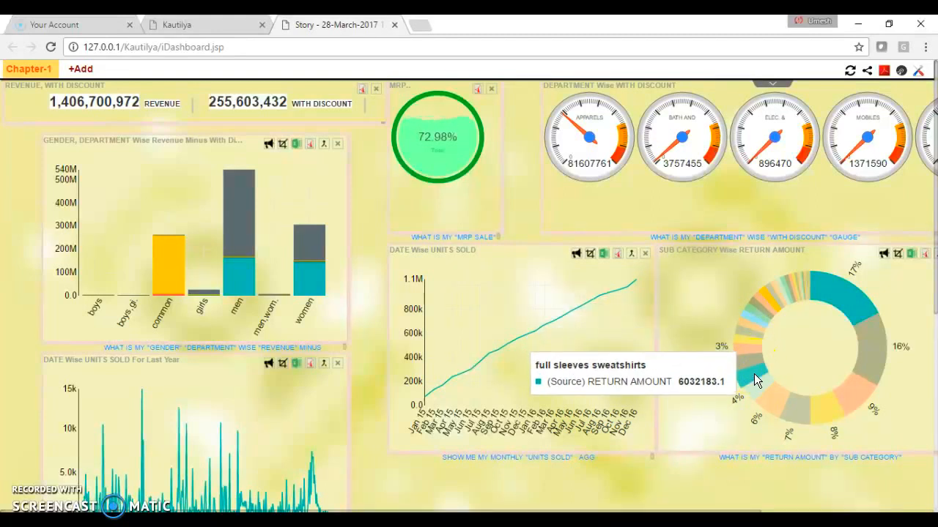
{"action": "left_click", "coordinate": [784, 299]}
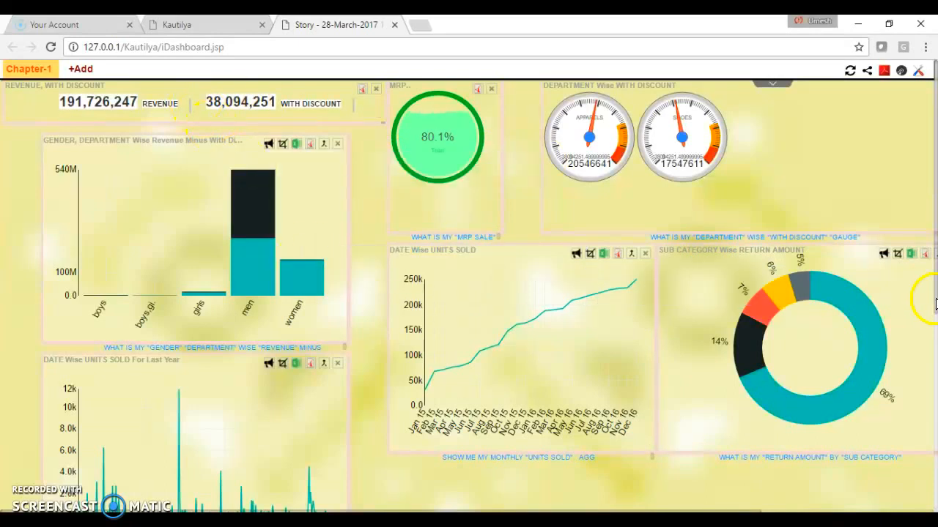
{"action": "left_click_drag", "start_coordinate": [935, 304], "coordinate": [929, 233]}
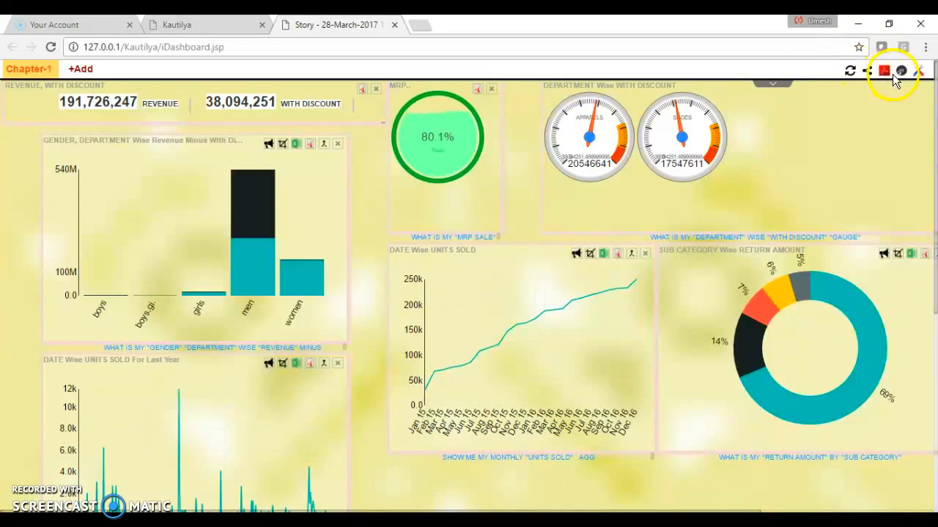
- Look through the saved pinboards on the Kautilya search page and return to the story dashboard
{"action": "left_click", "coordinate": [205, 24]}
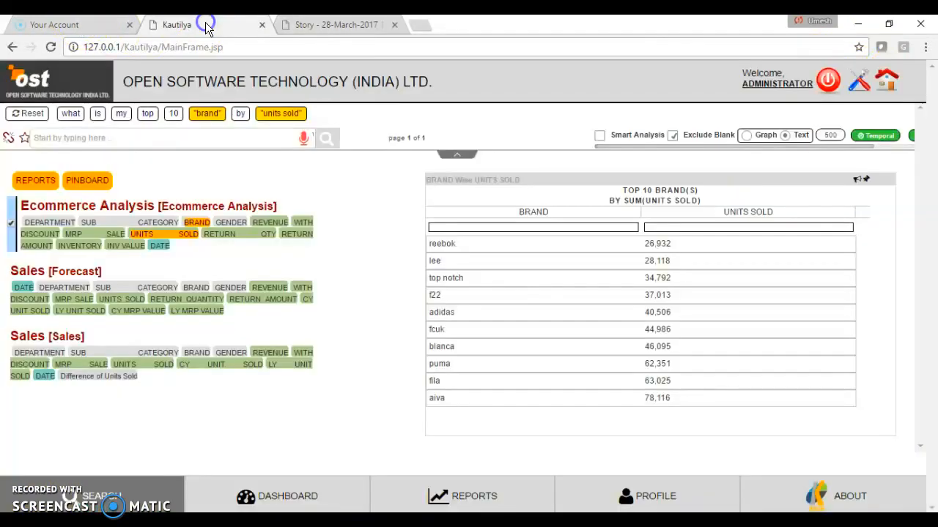
{"action": "left_click", "coordinate": [94, 182]}
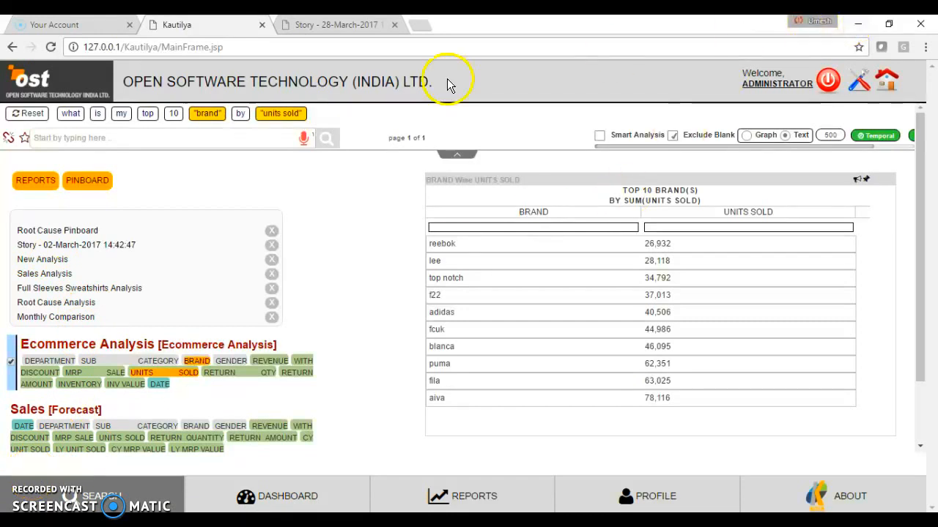
{"action": "left_click", "coordinate": [318, 25]}
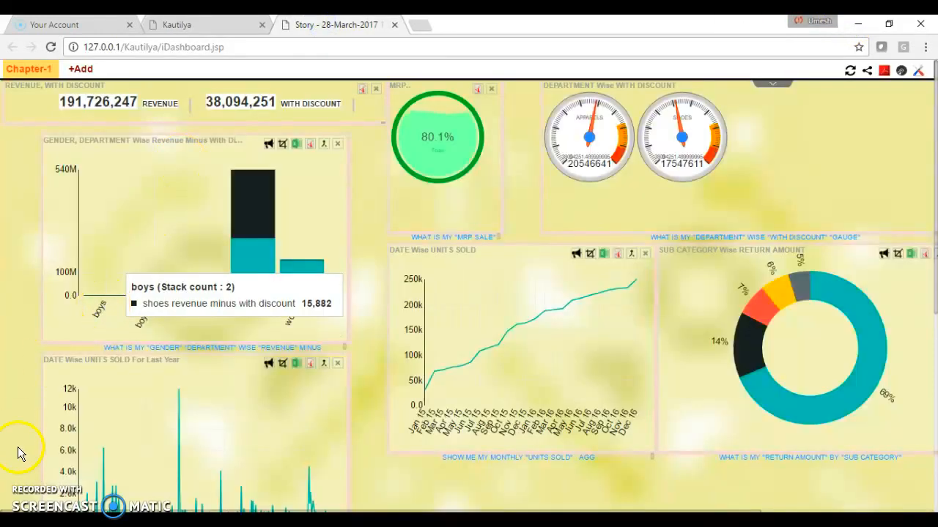